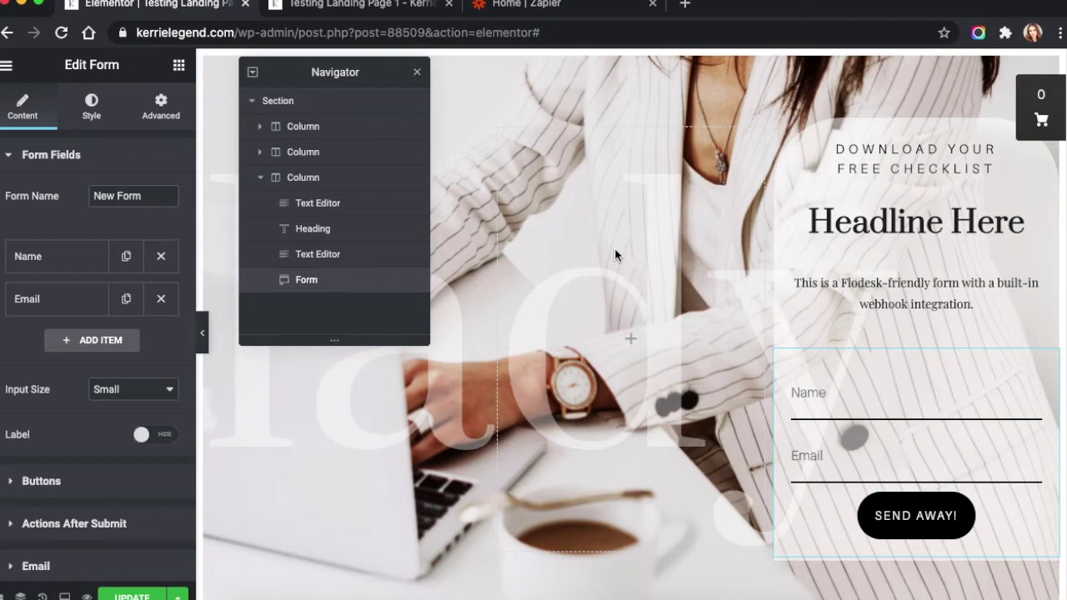
# Pair Webhooks by Zapier with Flodesk in Zapier's 'Connect this app' search boxes
pyautogui.click(520, 7)
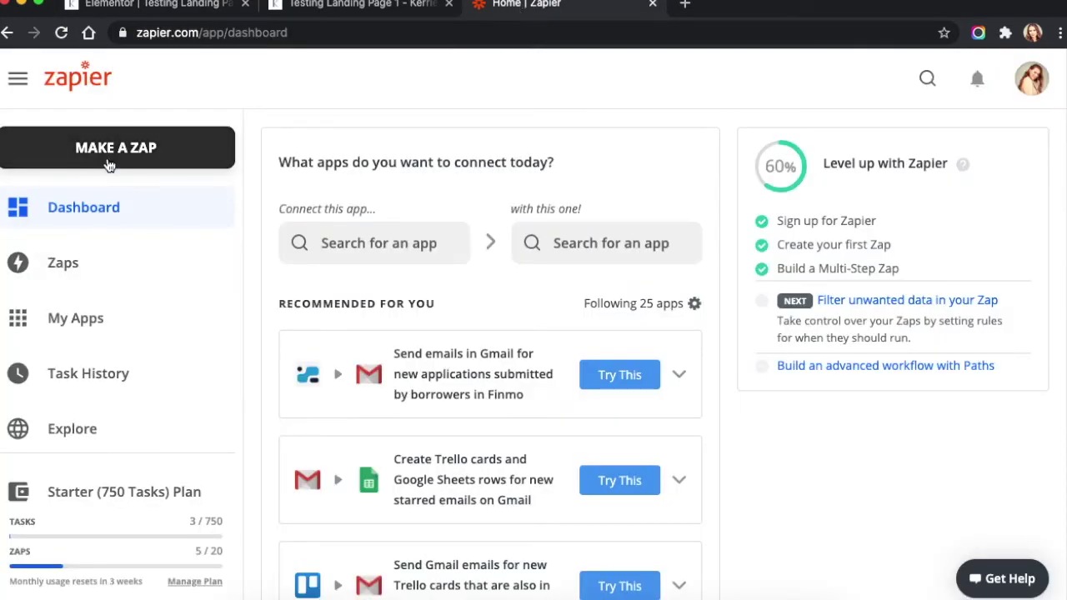
pyautogui.click(340, 244)
pyautogui.write('web')
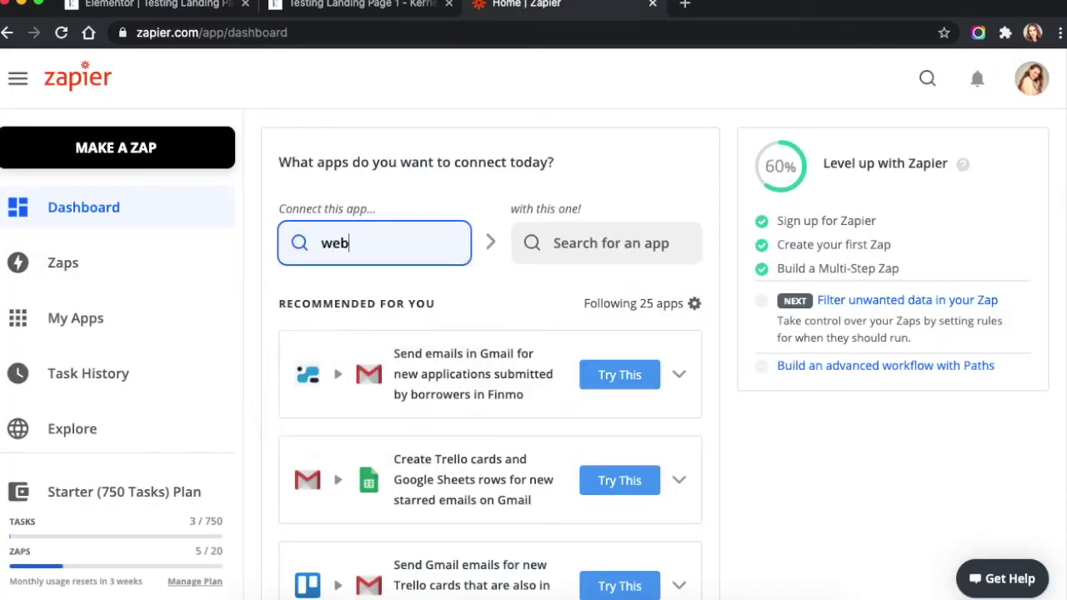
pyautogui.write('hooks')
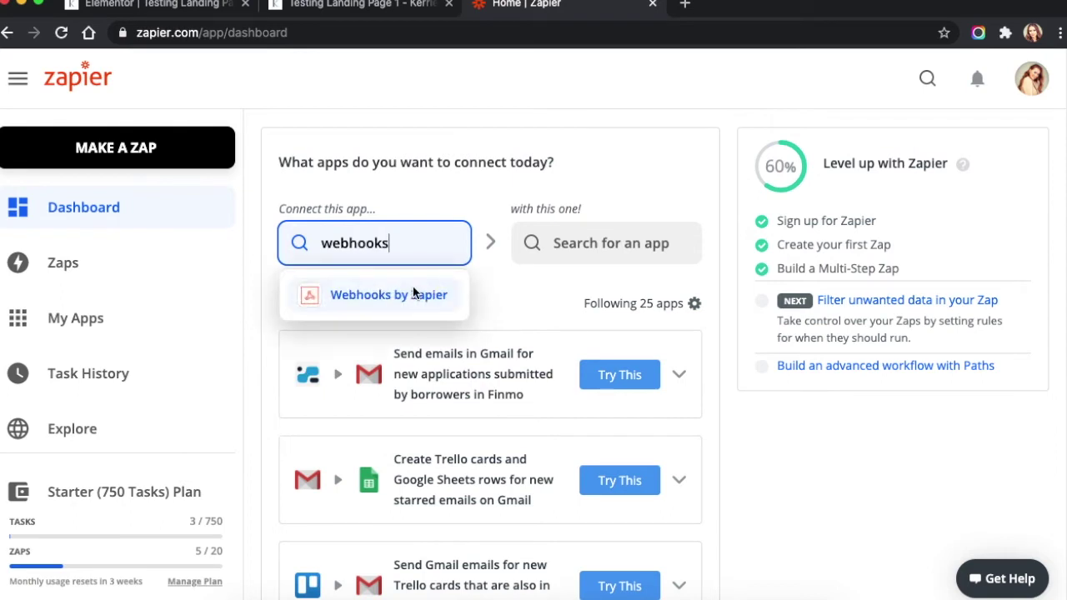
pyautogui.click(420, 290)
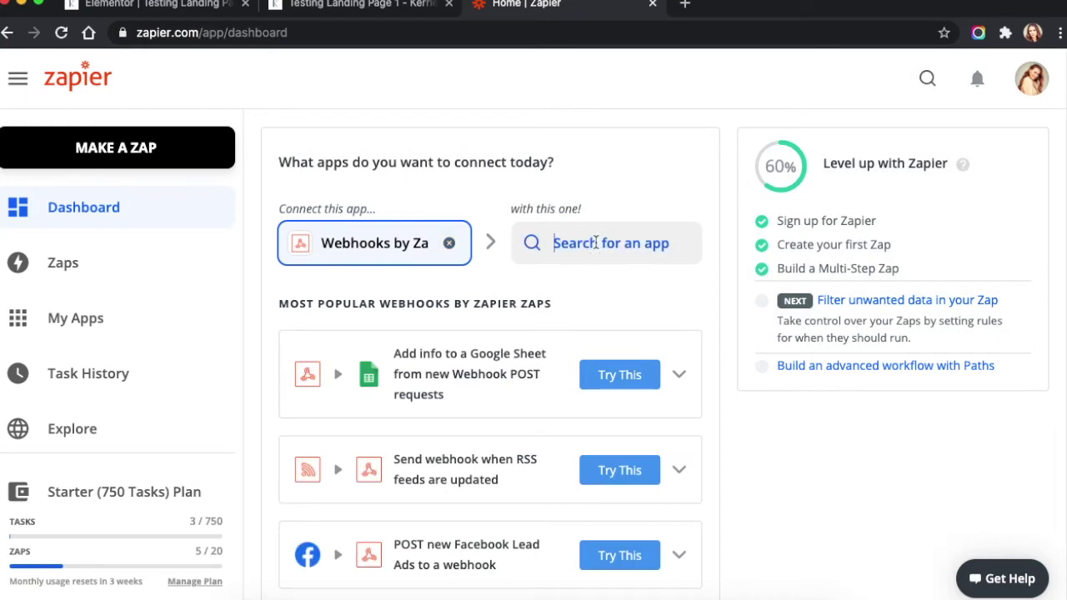
pyautogui.click(554, 242)
pyautogui.write('flodesk')
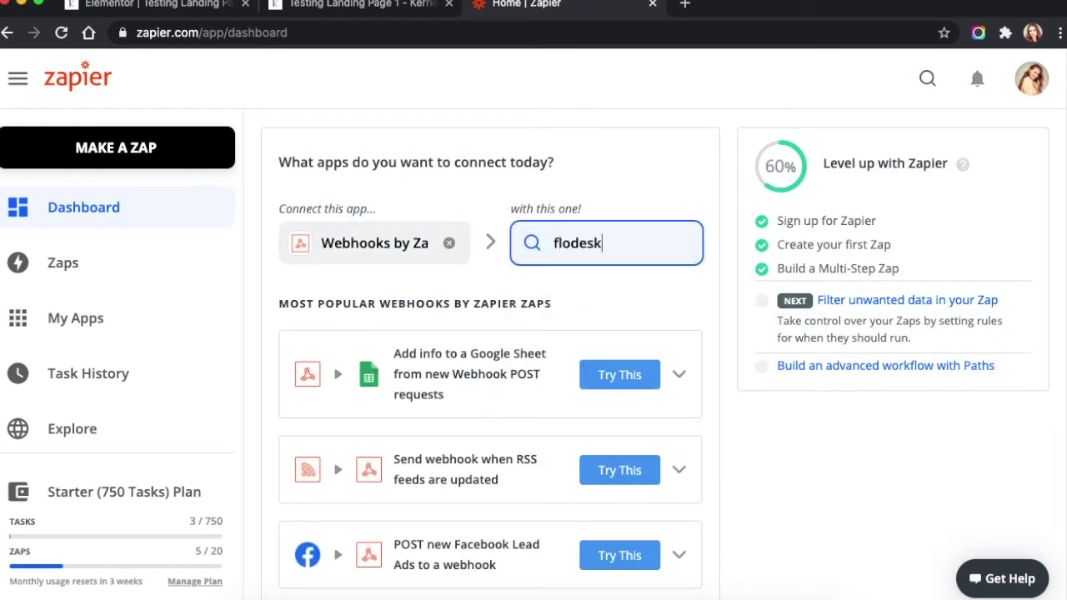
pyautogui.click(572, 302)
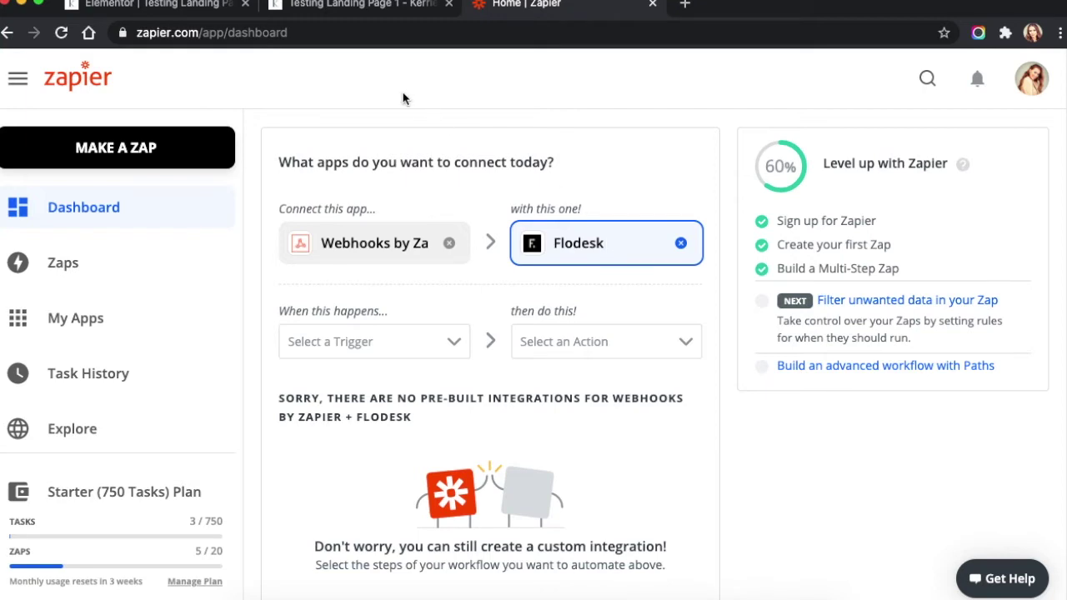
pyautogui.click(172, 10)
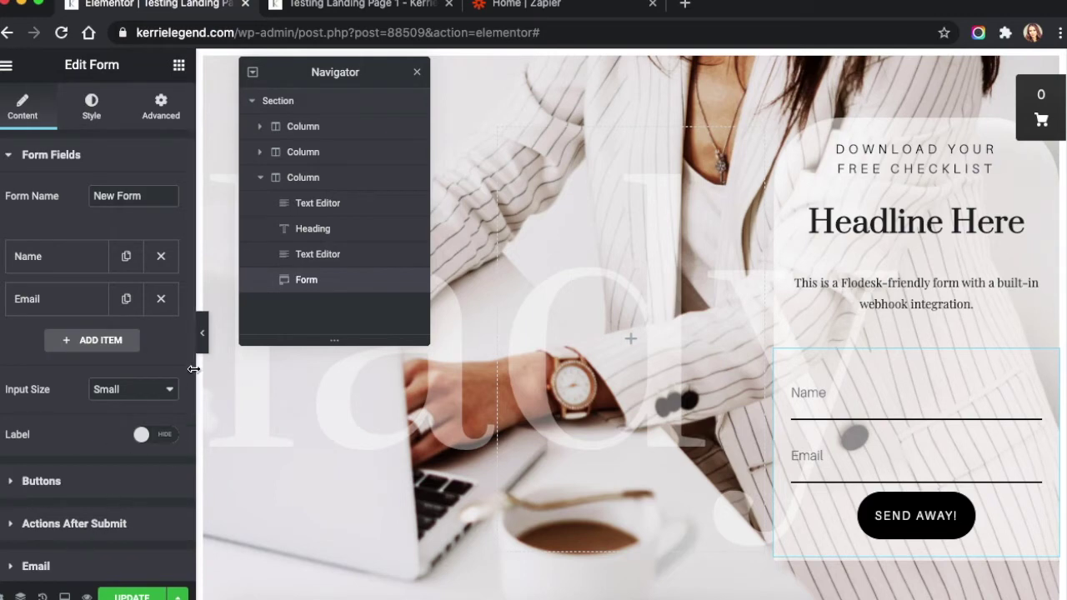
# Replace the form's Email after-submit action with Webhook
pyautogui.moveTo(190, 369); pyautogui.dragTo(193, 489)
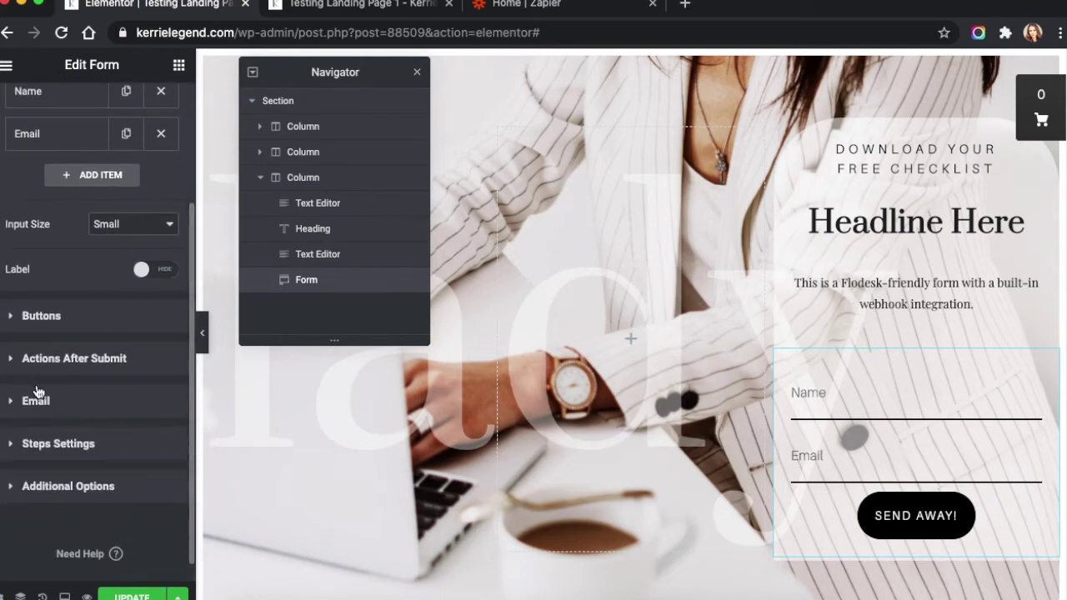
pyautogui.click(29, 360)
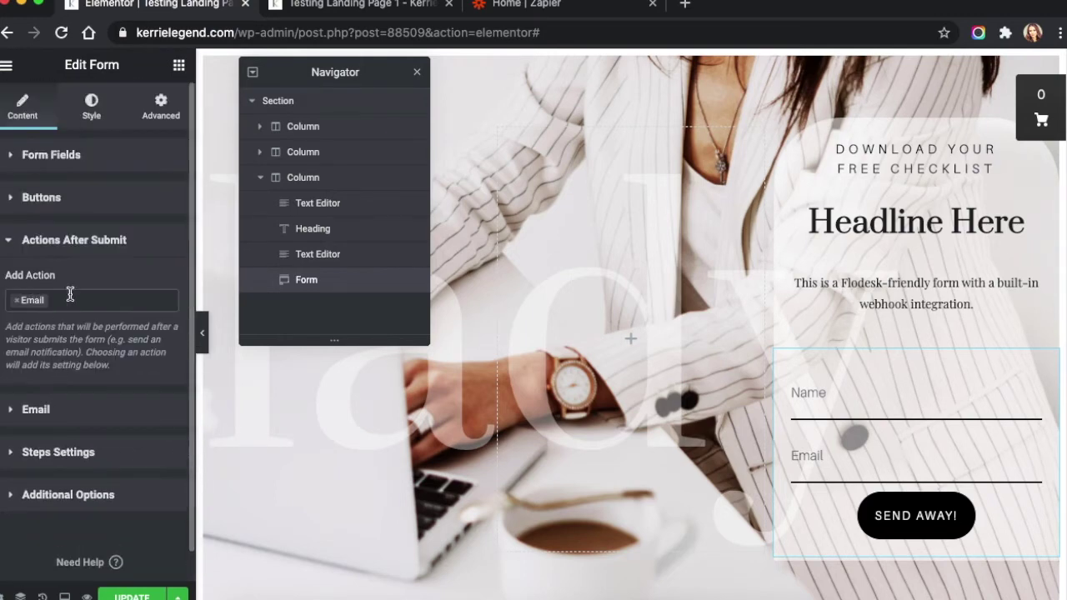
pyautogui.click(61, 297)
pyautogui.click(16, 299)
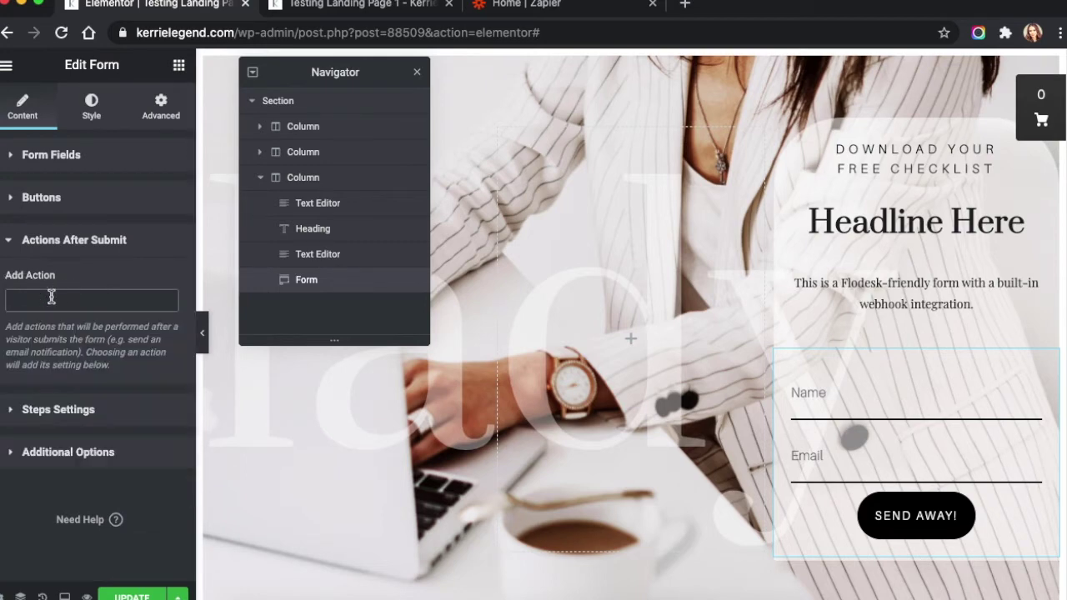
pyautogui.click(46, 307)
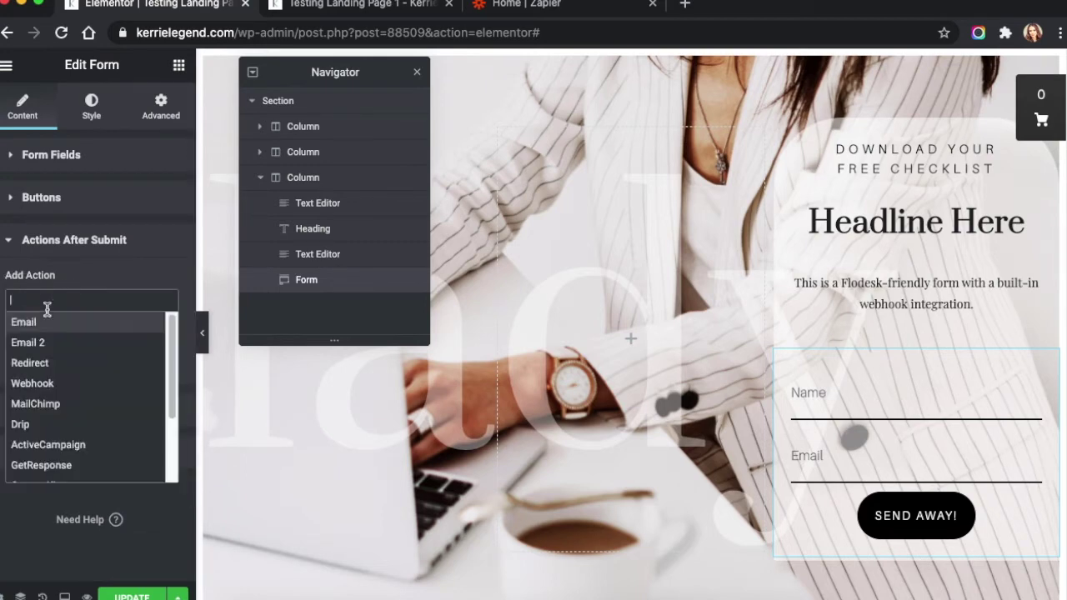
pyautogui.click(49, 379)
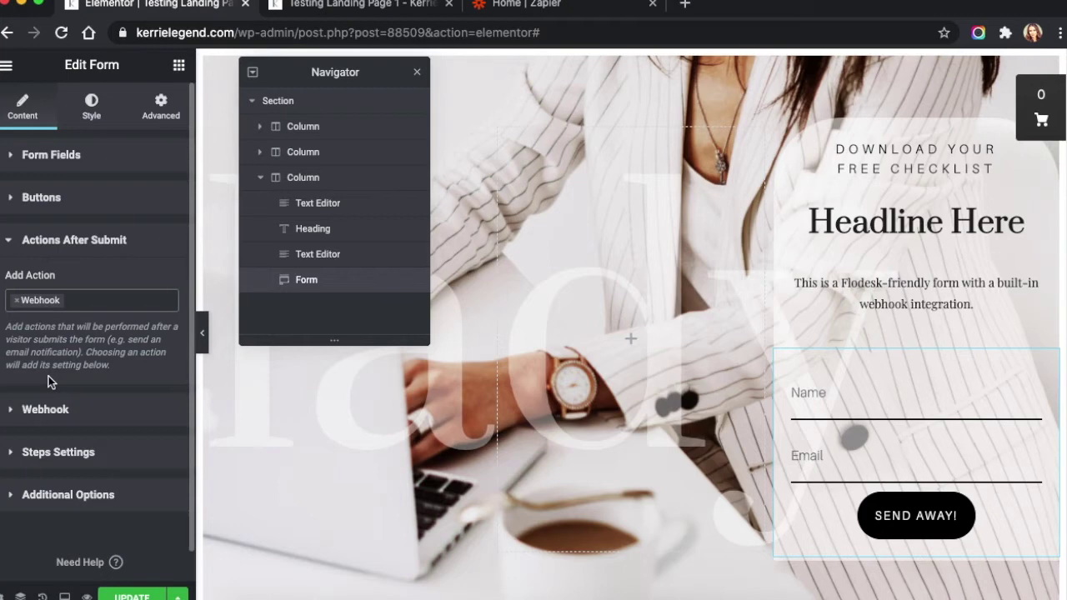
# Clear the old address from the Webhook URL field
pyautogui.click(50, 410)
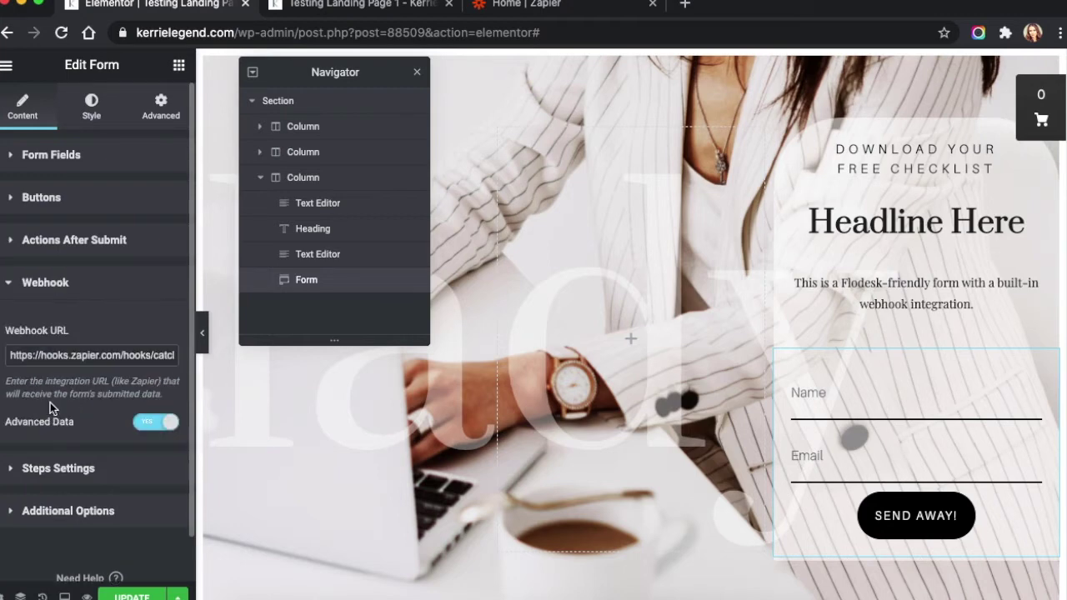
pyautogui.tripleClick(143, 349)
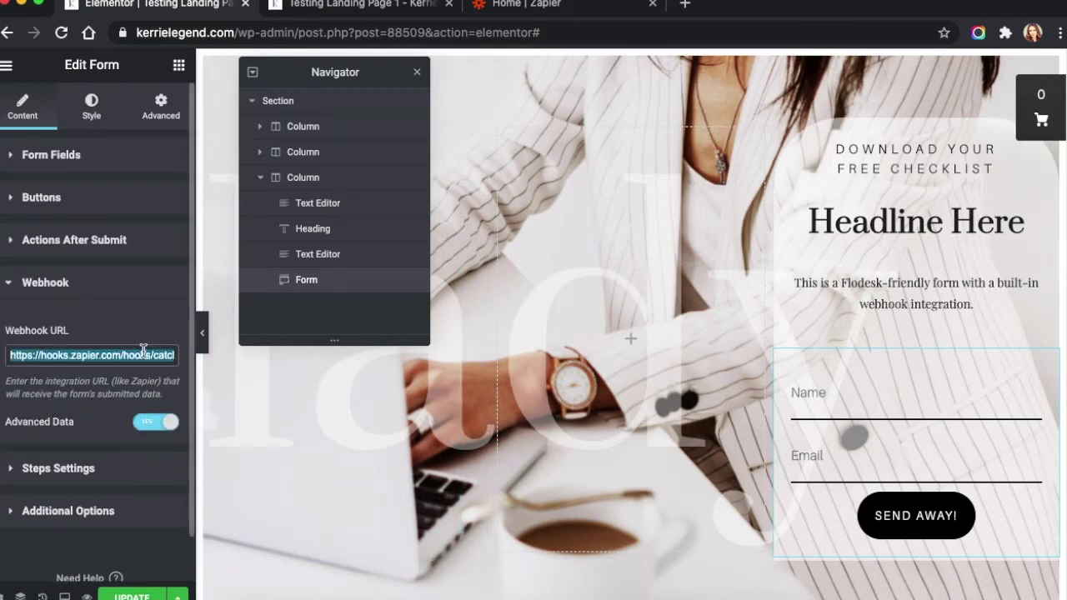
pyautogui.press('BackSpace')
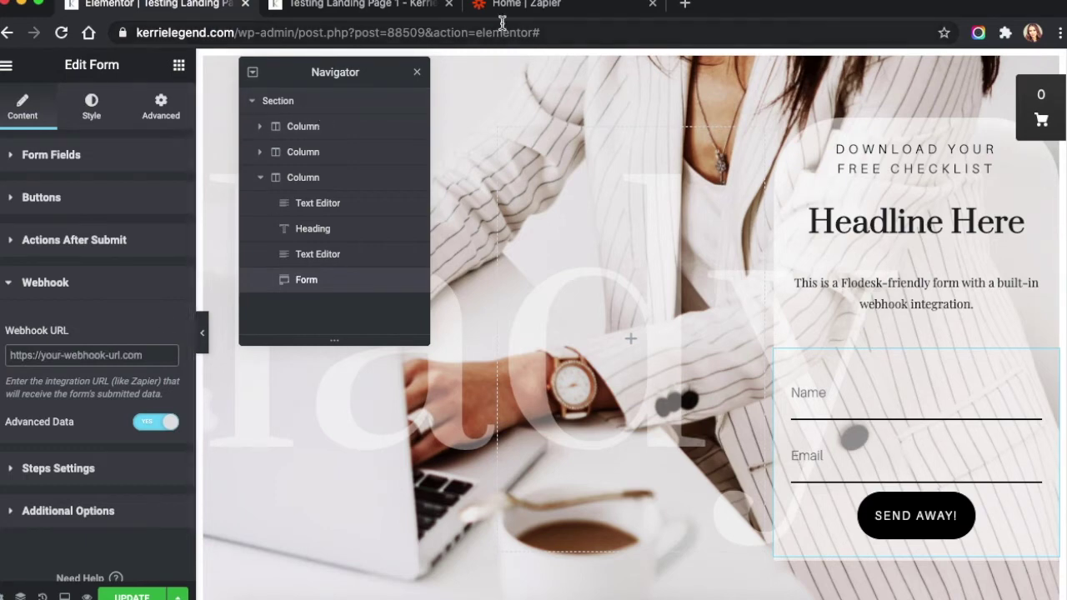
pyautogui.click(513, 8)
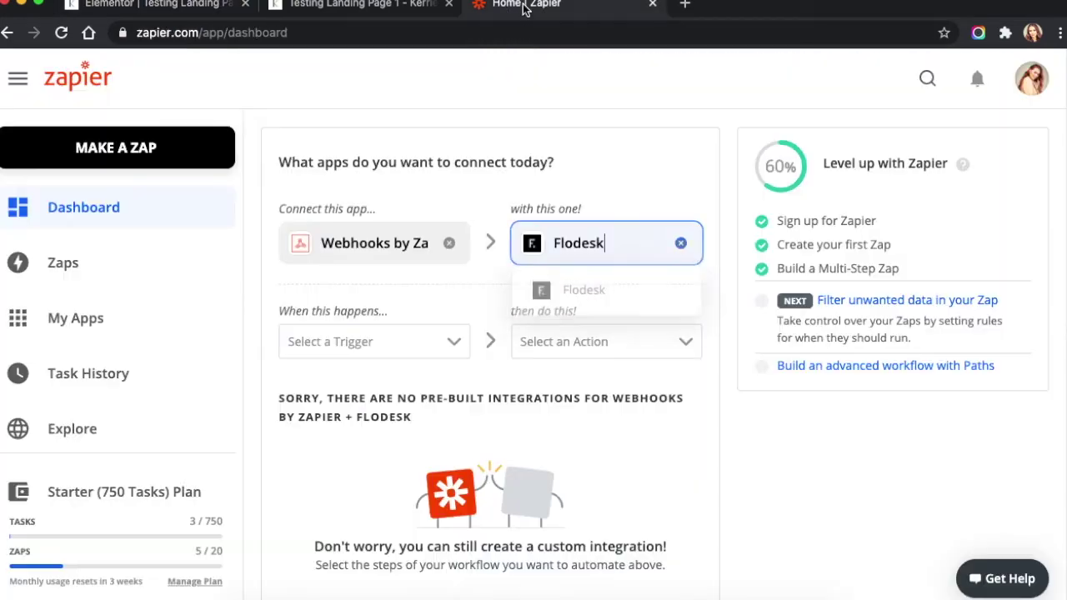
# Start a new Zap with a Webhooks by Zapier Catch Hook trigger and copy its custom webhook URL
pyautogui.click(100, 161)
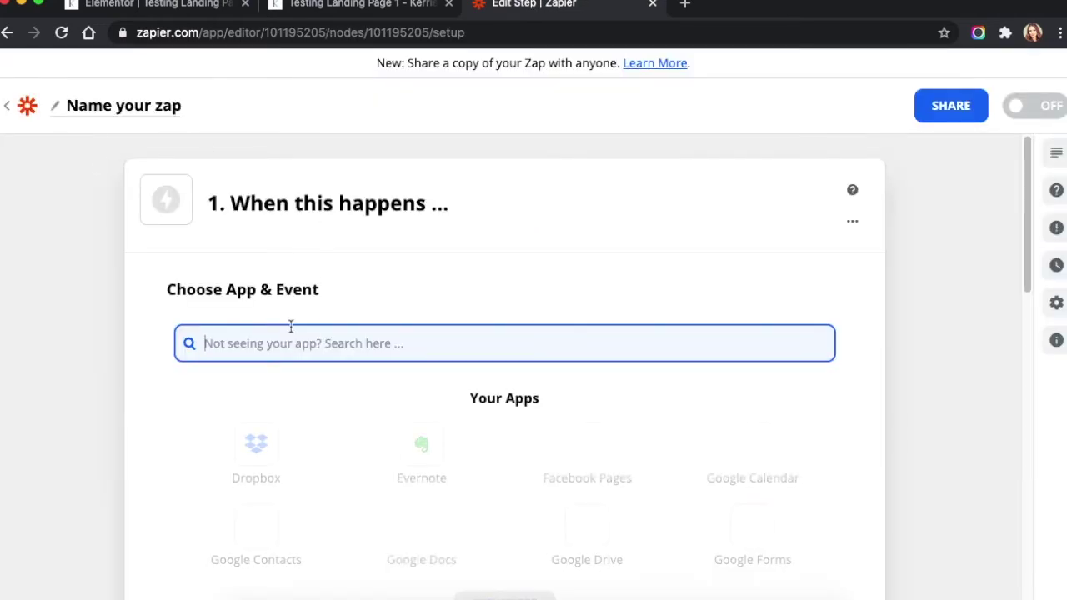
pyautogui.write('webhook')
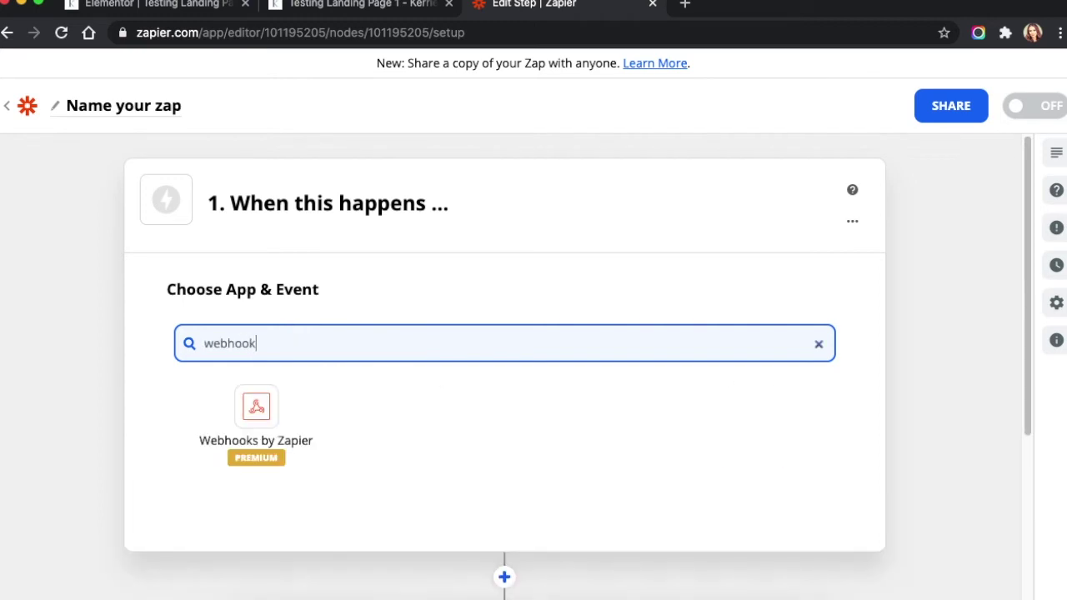
pyautogui.write('s')
pyautogui.click(258, 405)
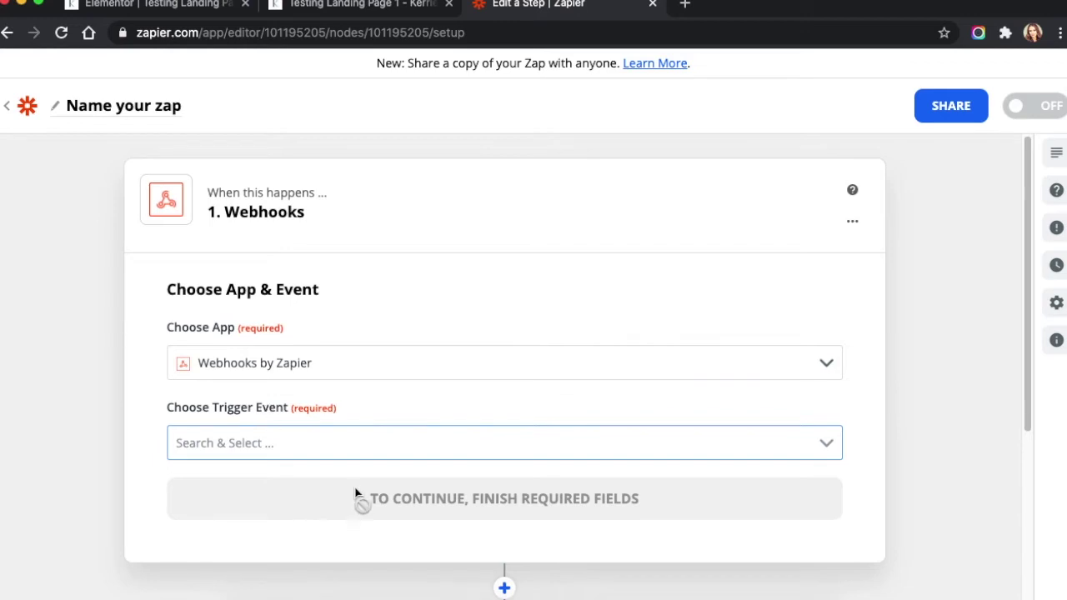
pyautogui.click(303, 436)
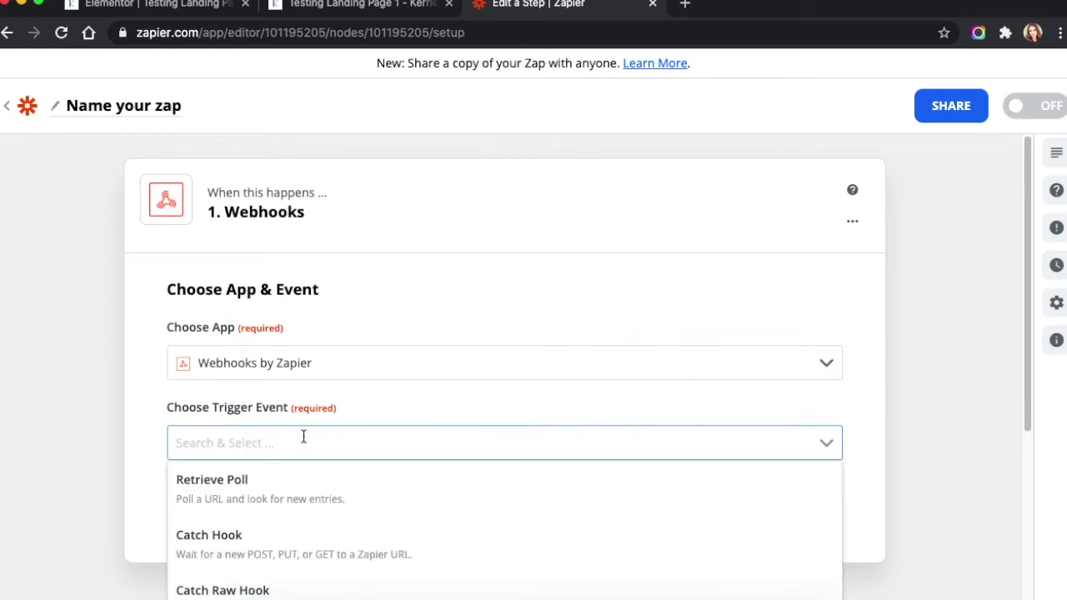
pyautogui.click(246, 542)
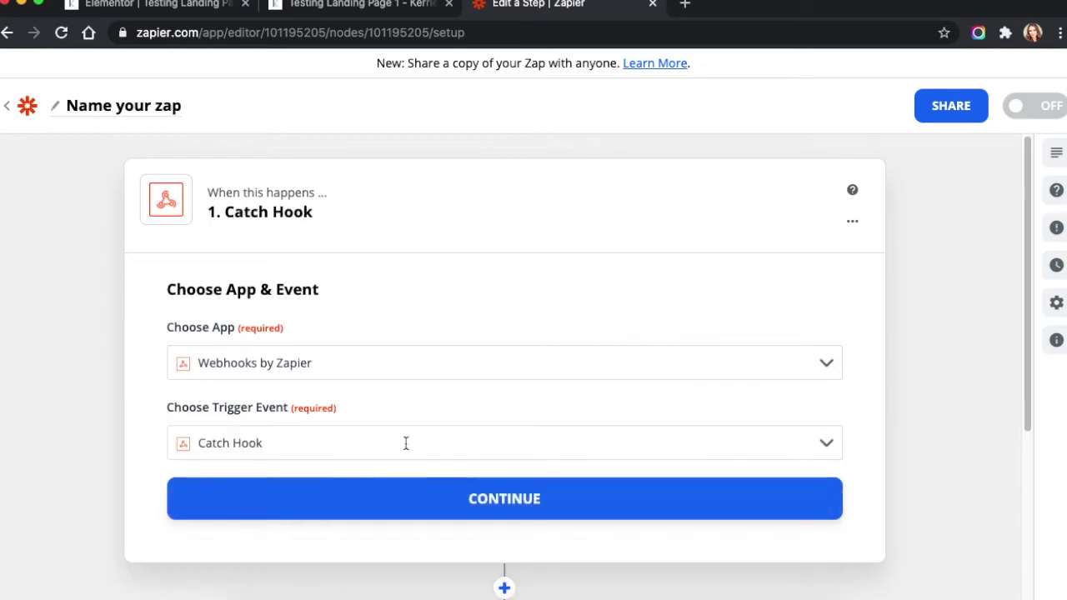
pyautogui.click(473, 500)
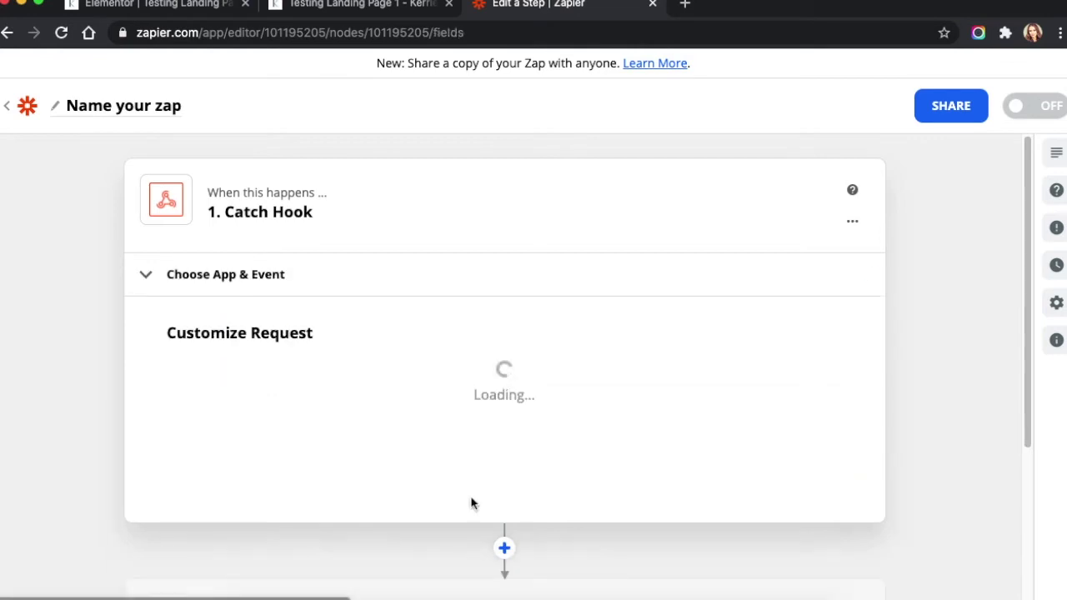
pyautogui.click(829, 404)
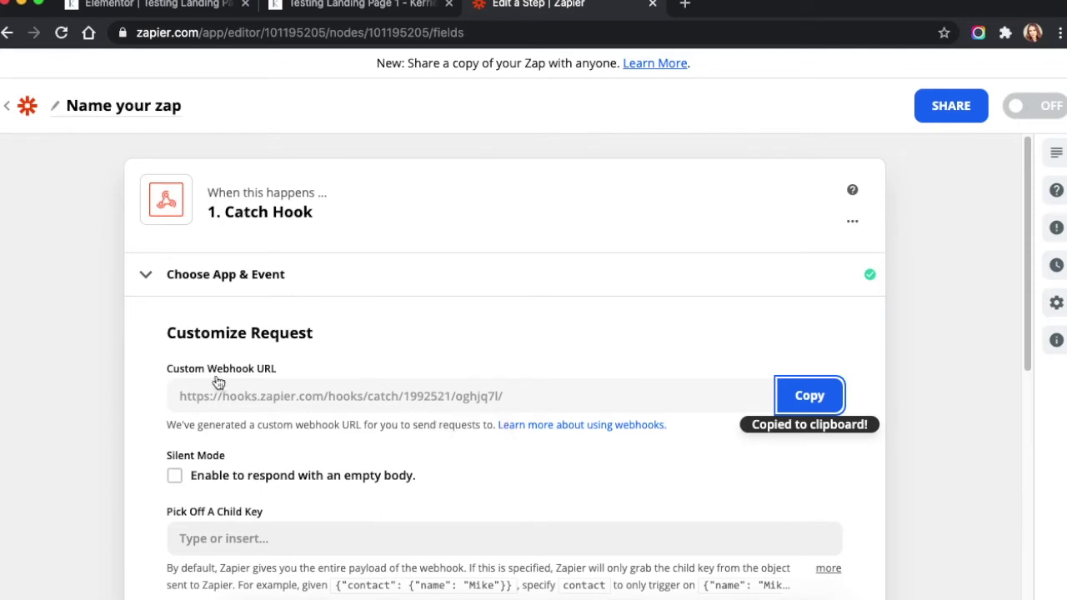
# Paste the Zapier catch-hook URL into the form's Webhook URL and update the page
pyautogui.click(169, 4)
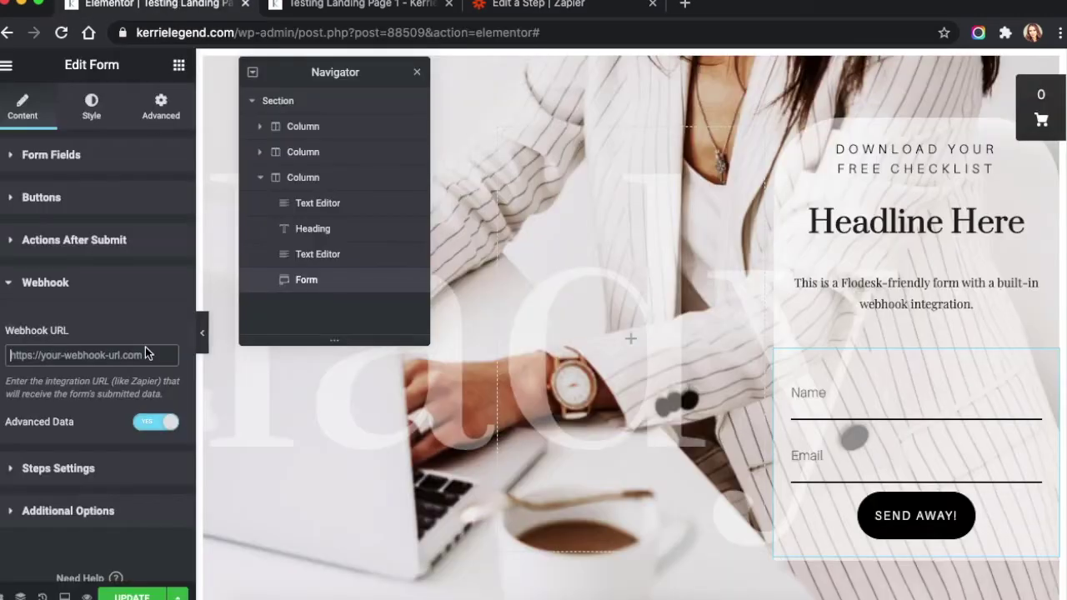
pyautogui.click(50, 358)
pyautogui.press('super+v')
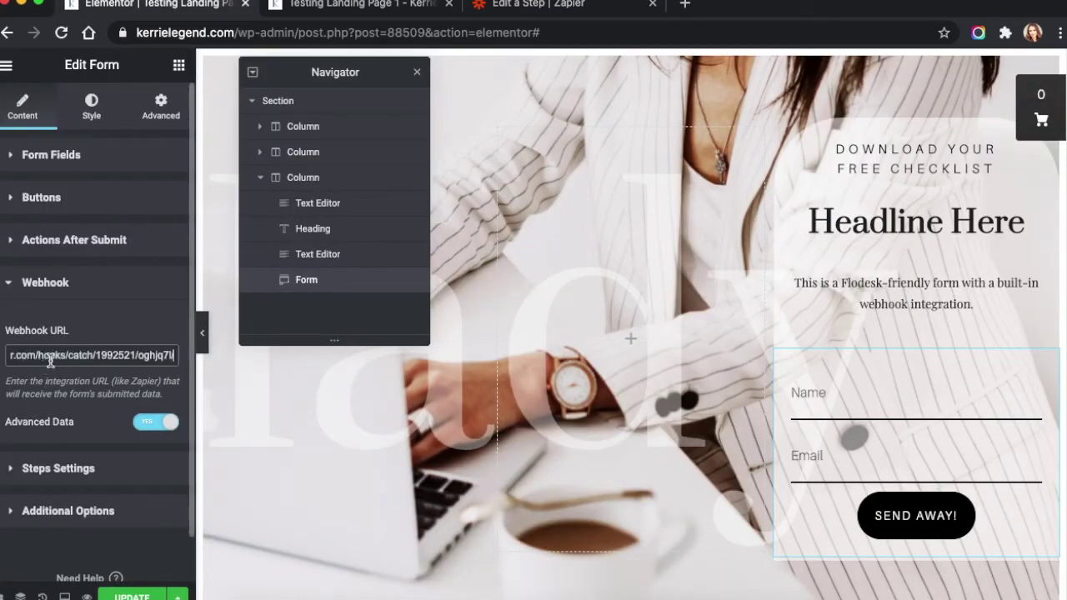
pyautogui.click(60, 467)
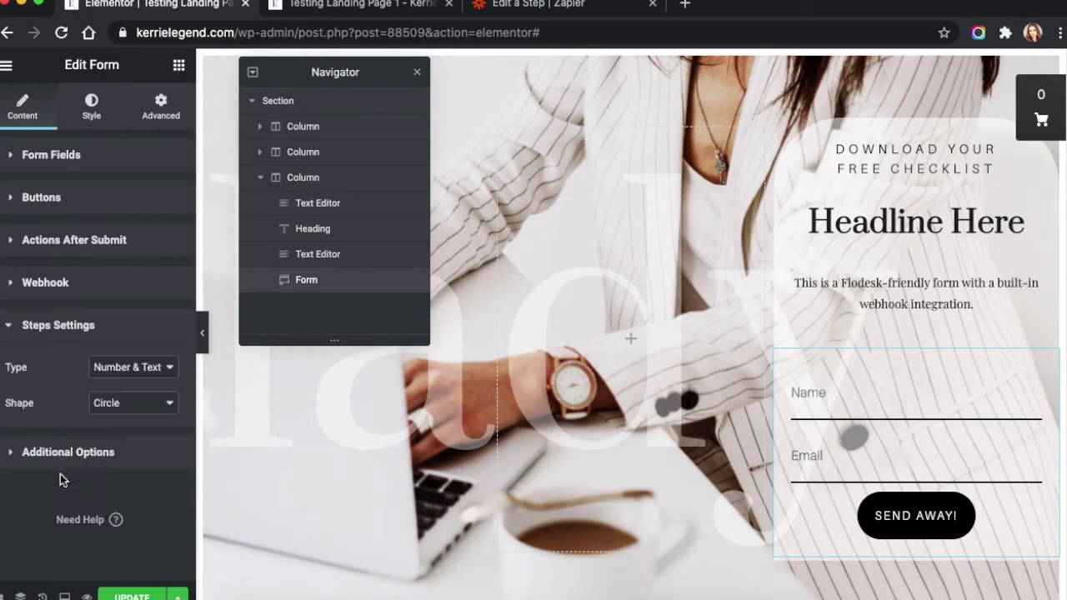
pyautogui.click(131, 595)
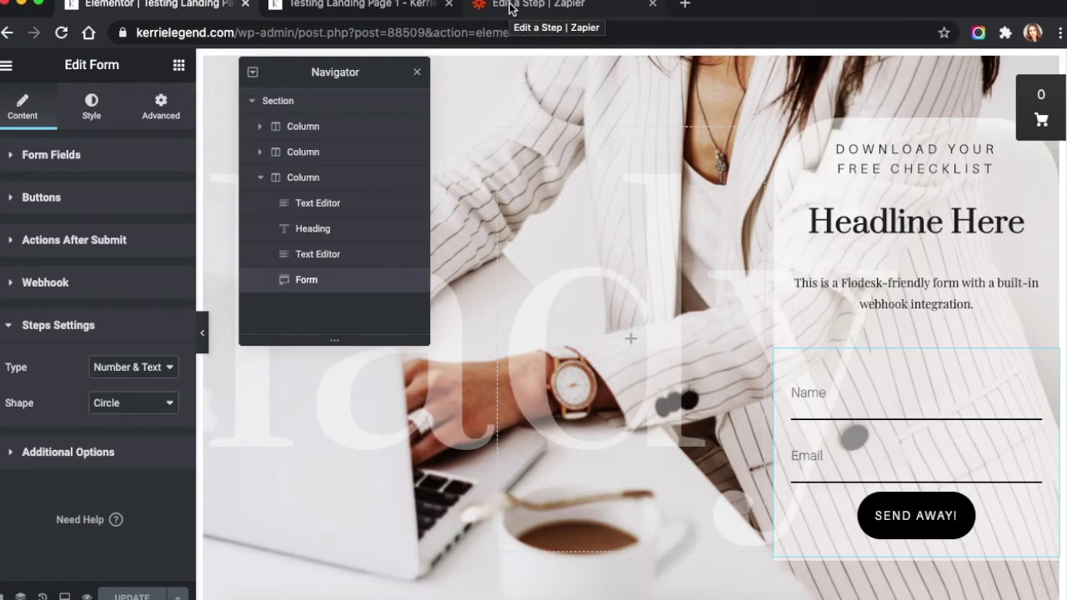
# Reload the live landing page so it uses the new webhook
pyautogui.click(388, 9)
pyautogui.click(618, 35)
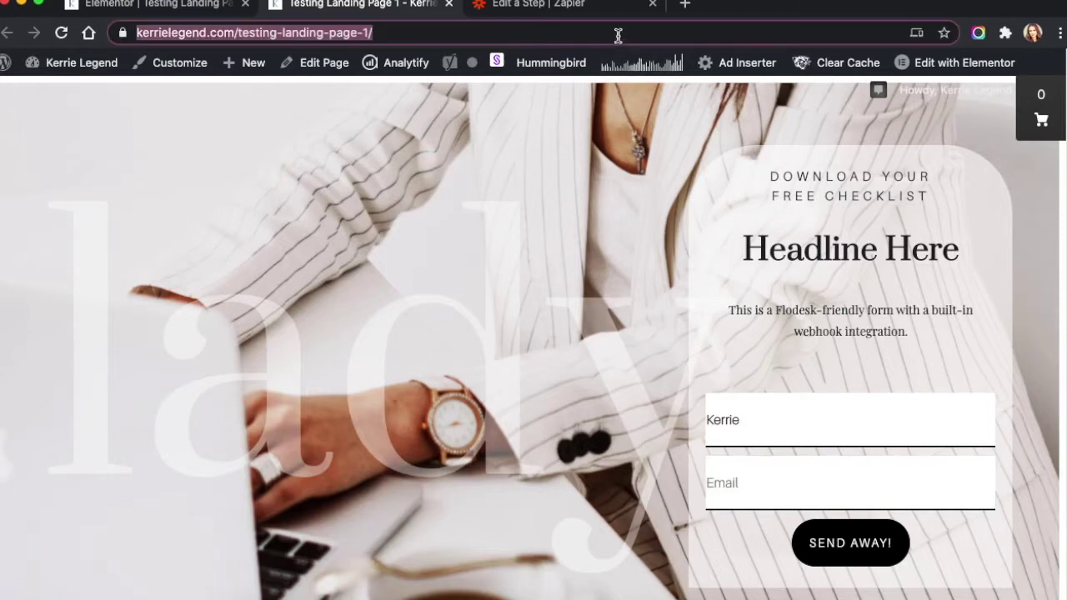
pyautogui.press('Return')
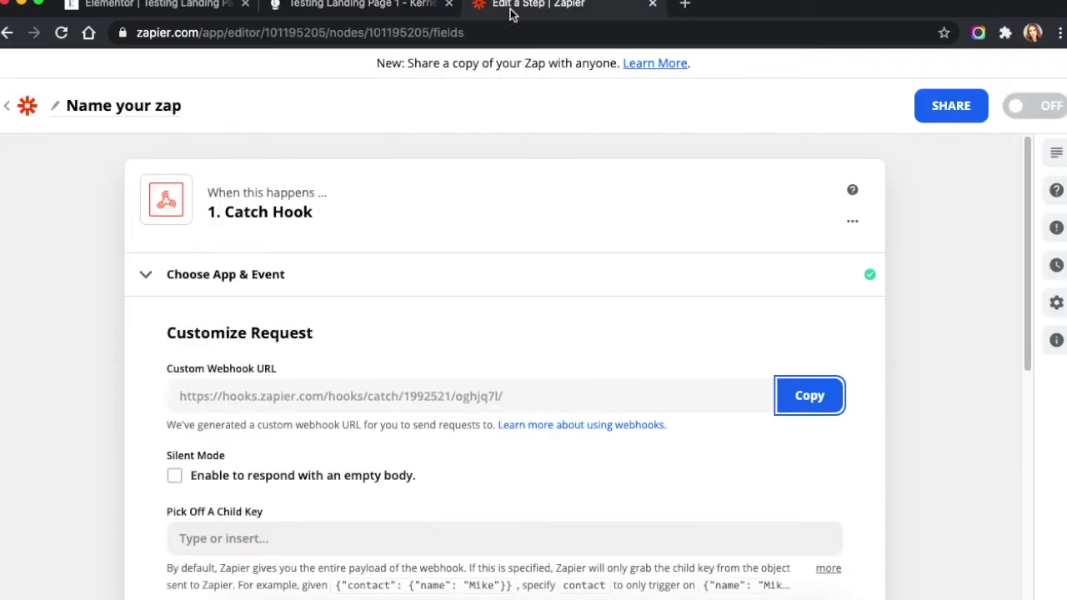
pyautogui.click(511, 12)
# Continue past Customize Request to the Catch Hook's Find Data stage
pyautogui.scroll(-3, 918, 405)
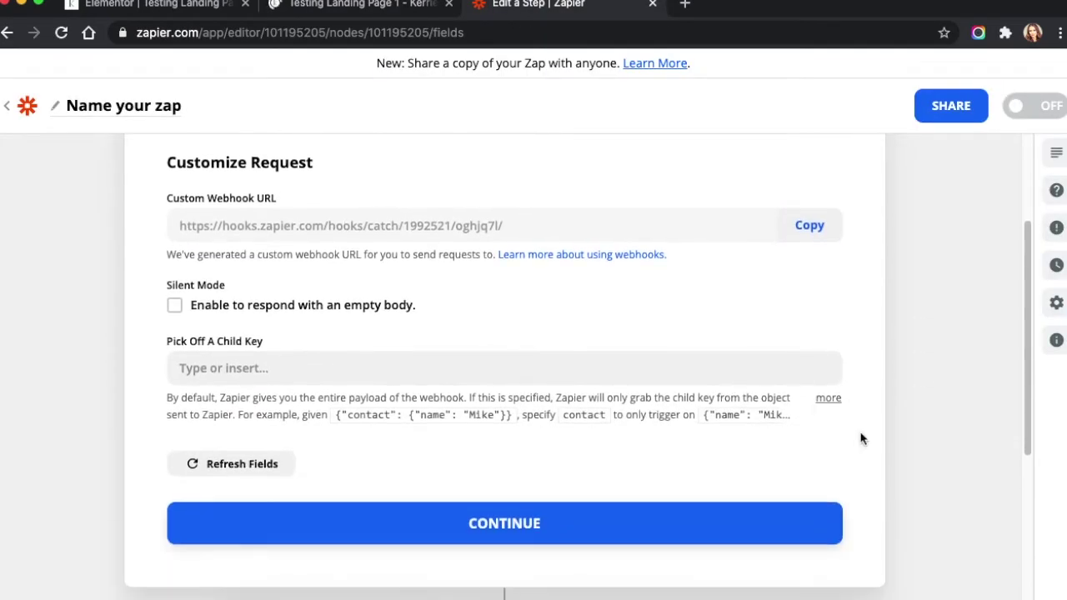
pyautogui.click(484, 525)
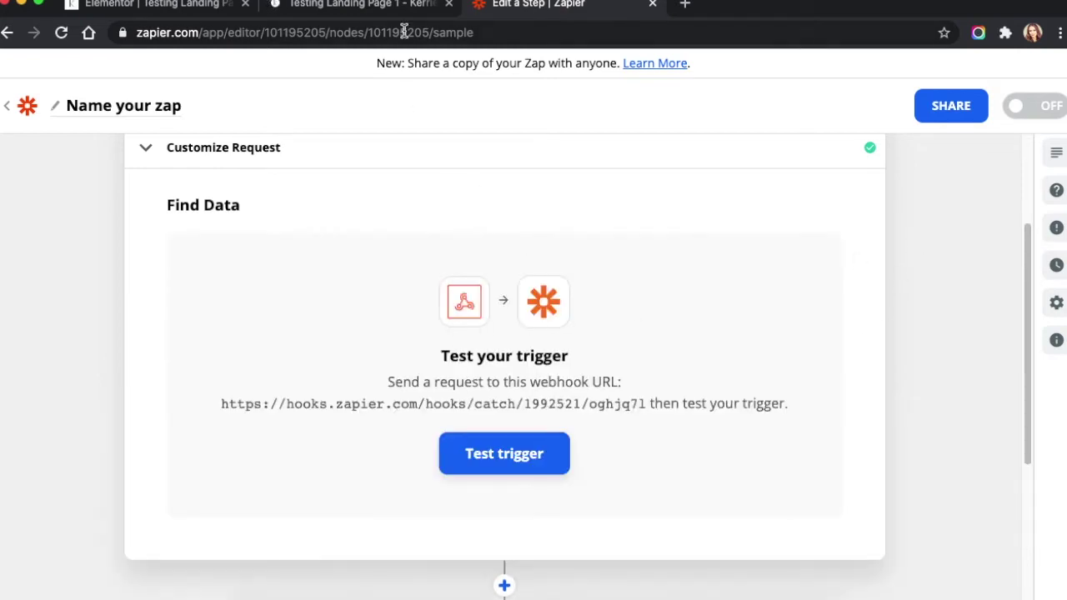
pyautogui.click(371, 7)
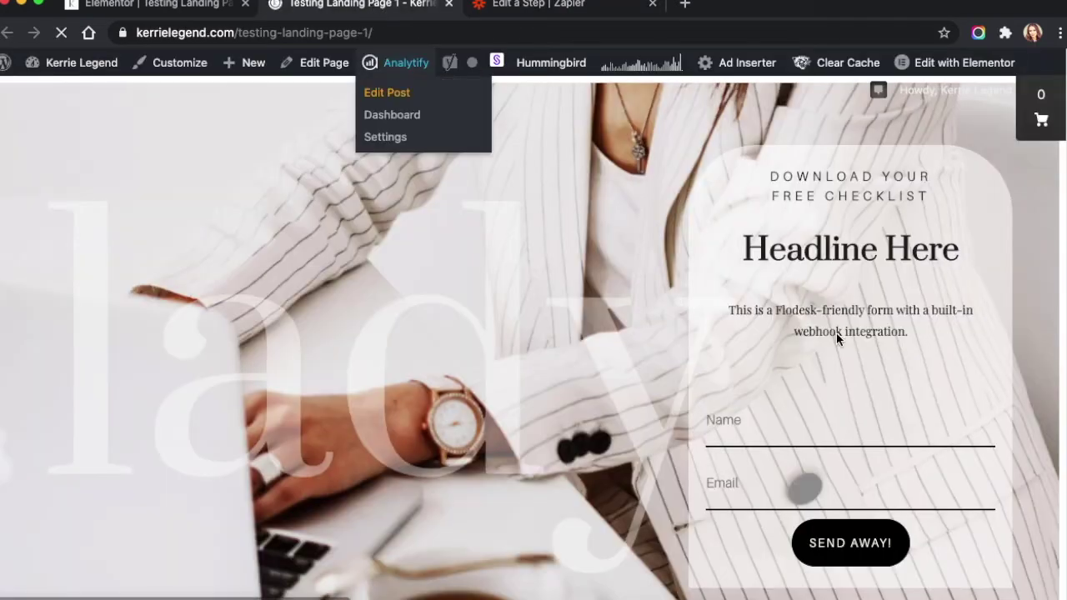
# Submit a test name and e-mail address through the landing page form, then test the Zapier trigger
pyautogui.click(768, 432)
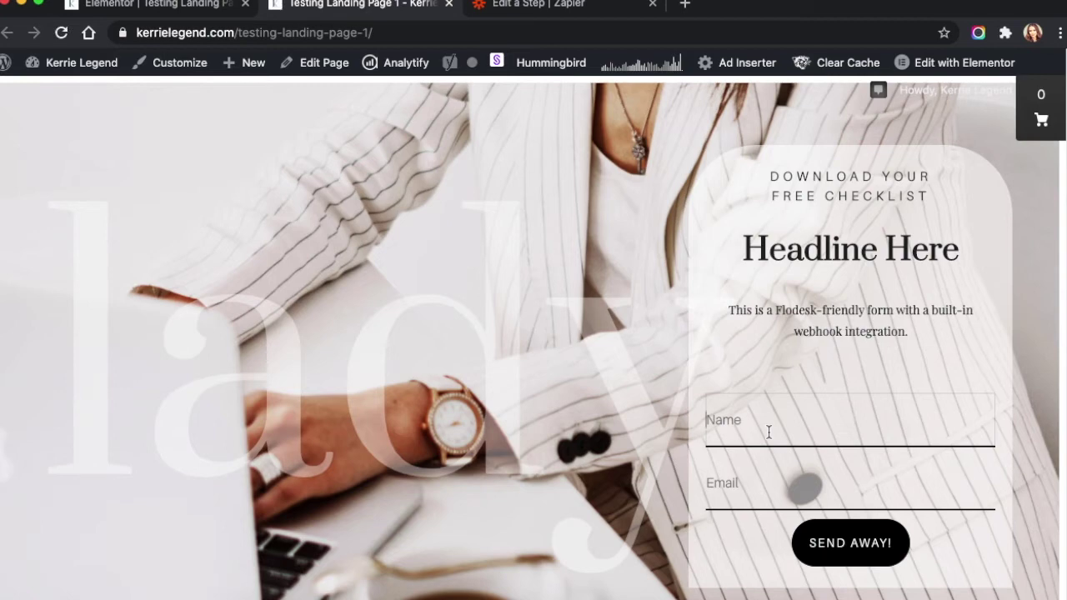
pyautogui.write('K')
pyautogui.write('ie')
pyautogui.press('Tab')
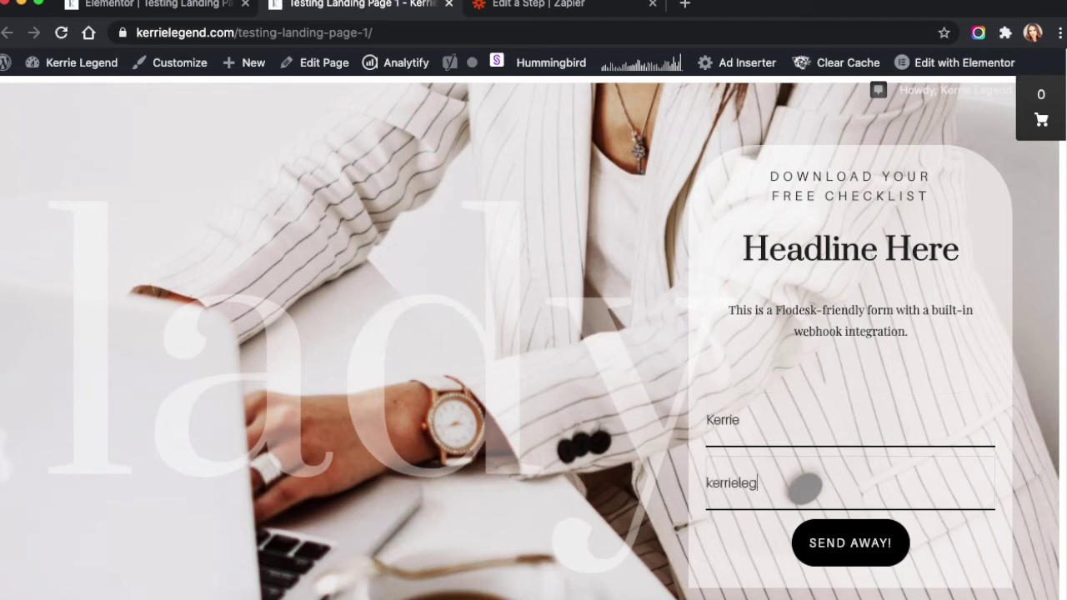
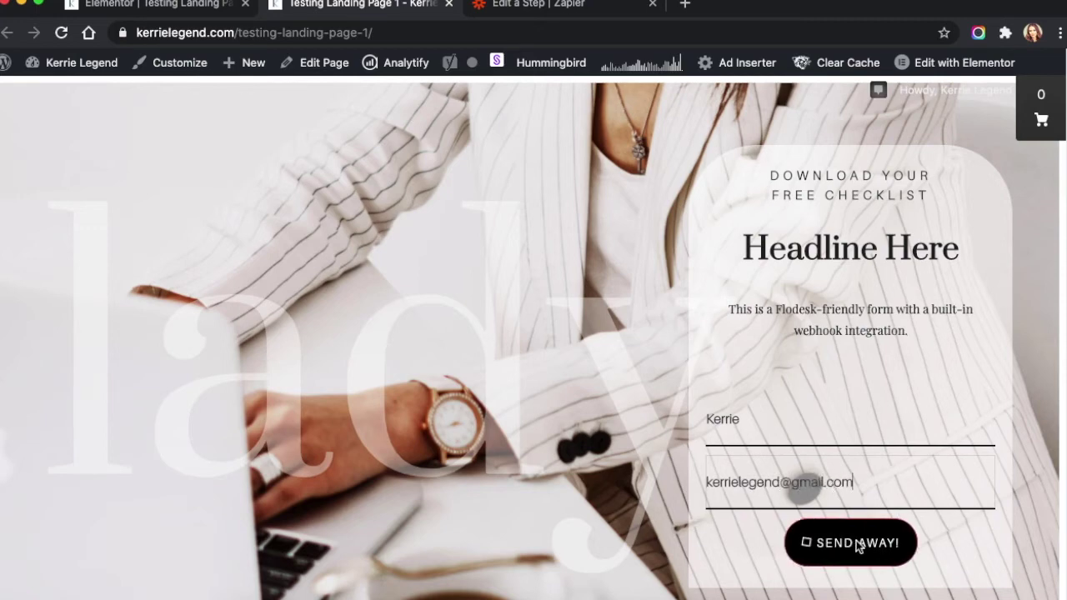
pyautogui.click(856, 542)
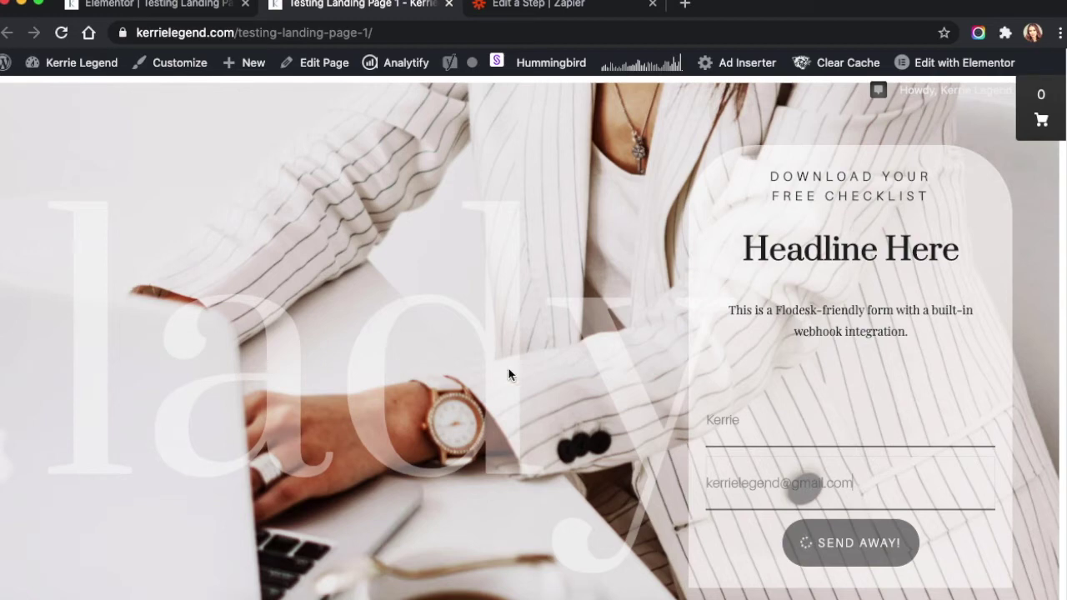
pyautogui.click(531, 10)
pyautogui.click(493, 450)
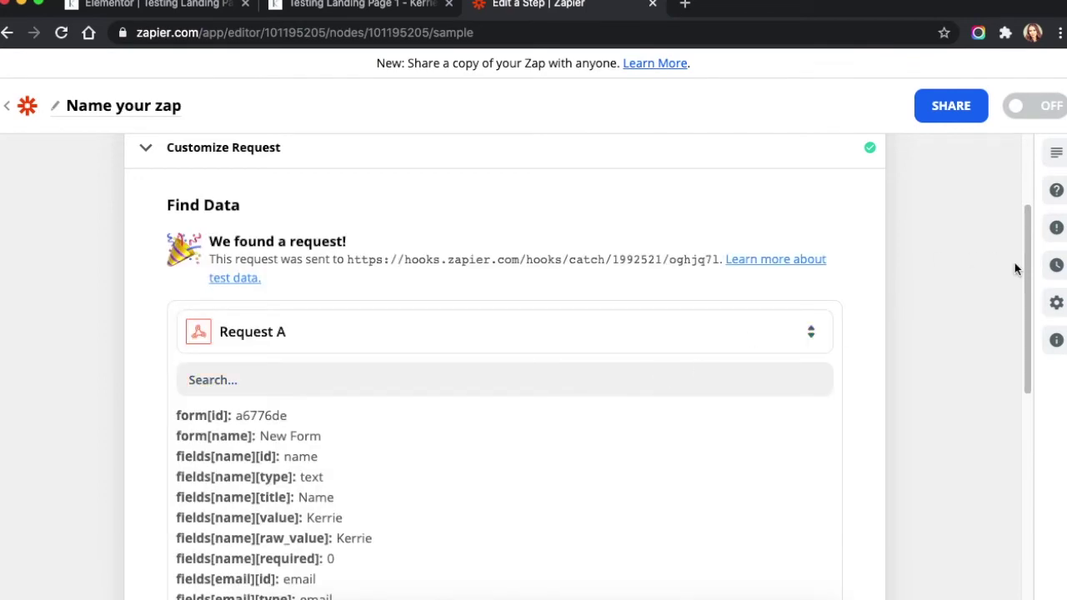
# Review the found Request A with its name and email fields, then continue to the action step
pyautogui.moveTo(1024, 262); pyautogui.dragTo(1025, 316)
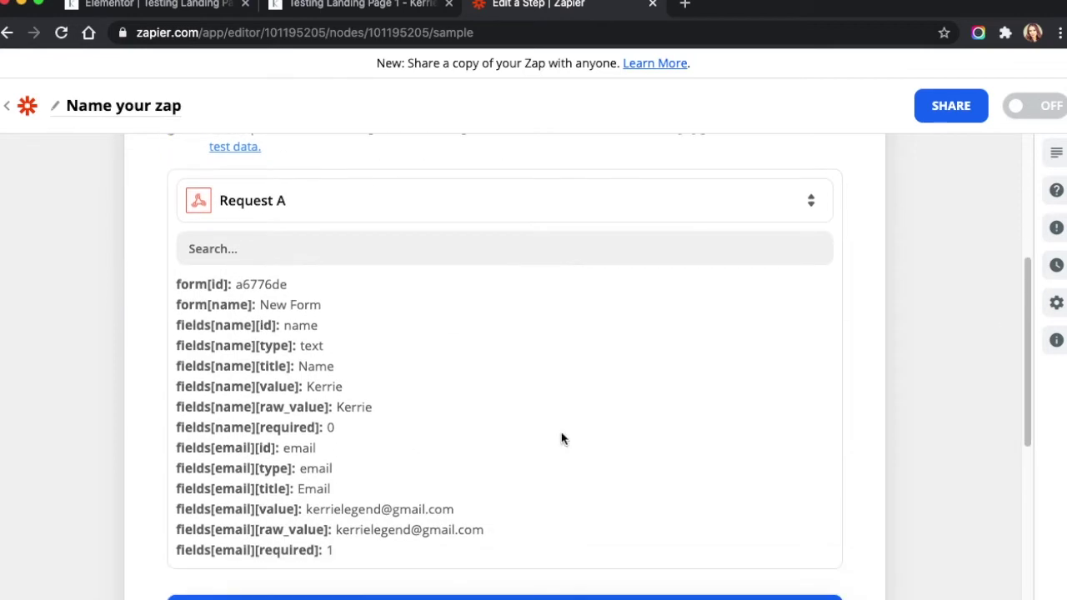
pyautogui.moveTo(1028, 421); pyautogui.dragTo(1026, 450)
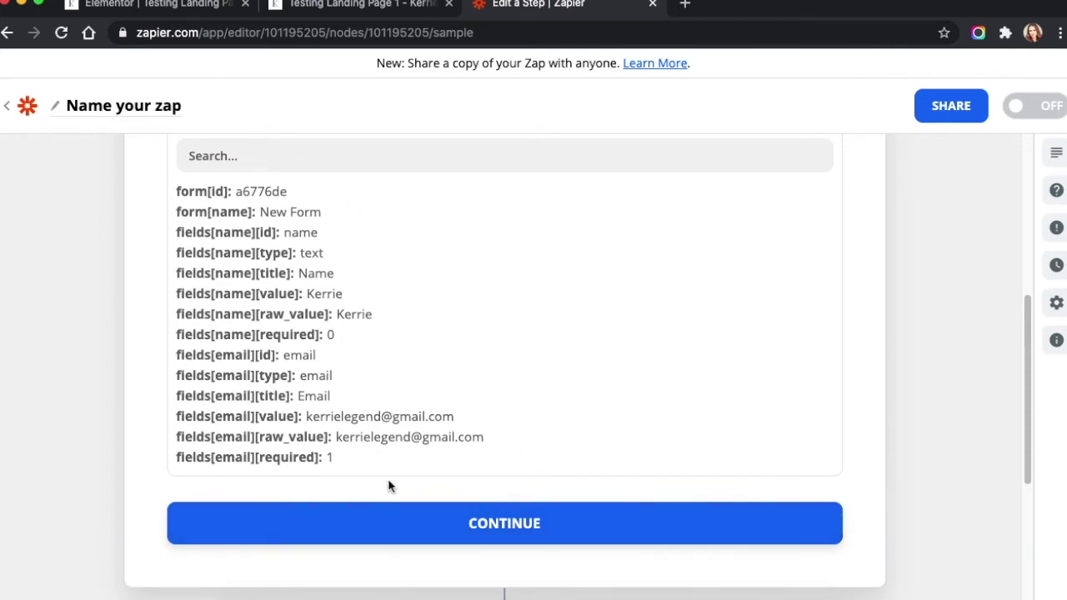
pyautogui.click(388, 518)
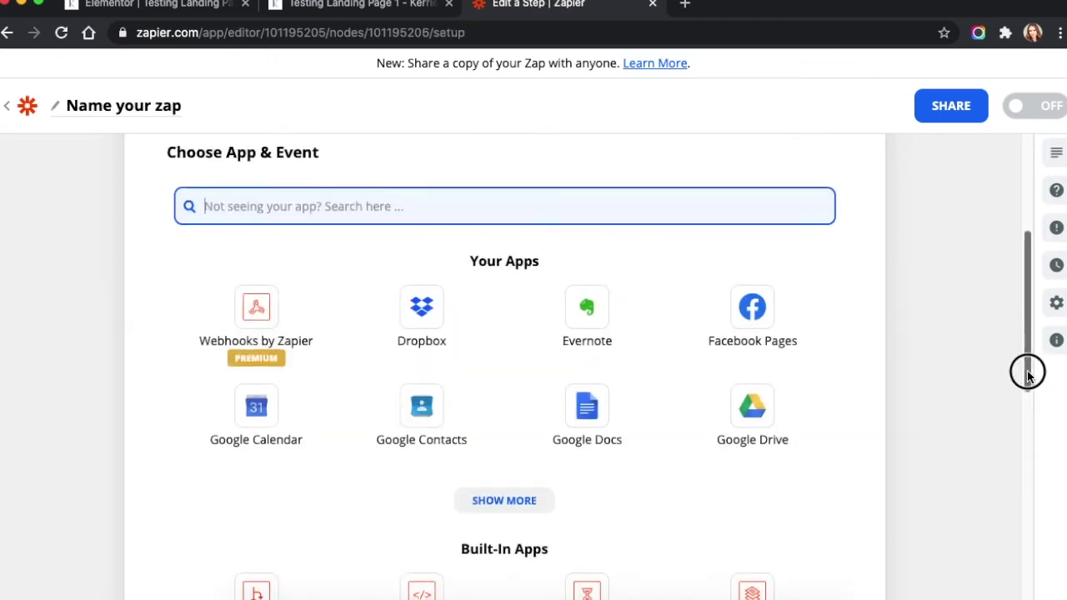
# Choose Flodesk as the action app with the Create/Update Subscriber event
pyautogui.write('flo')
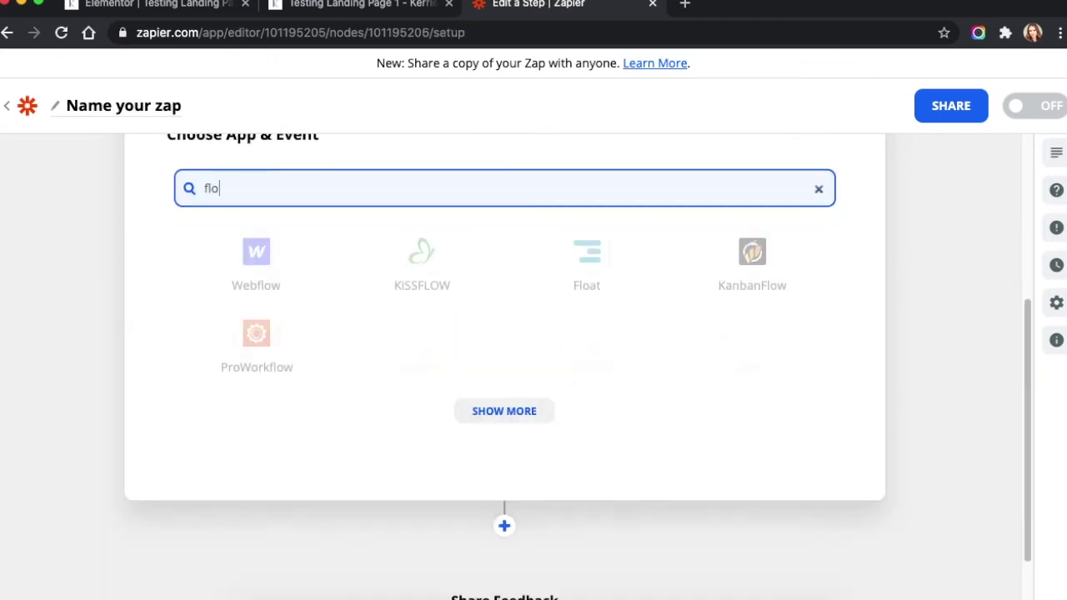
pyautogui.write('desk')
pyautogui.click(255, 275)
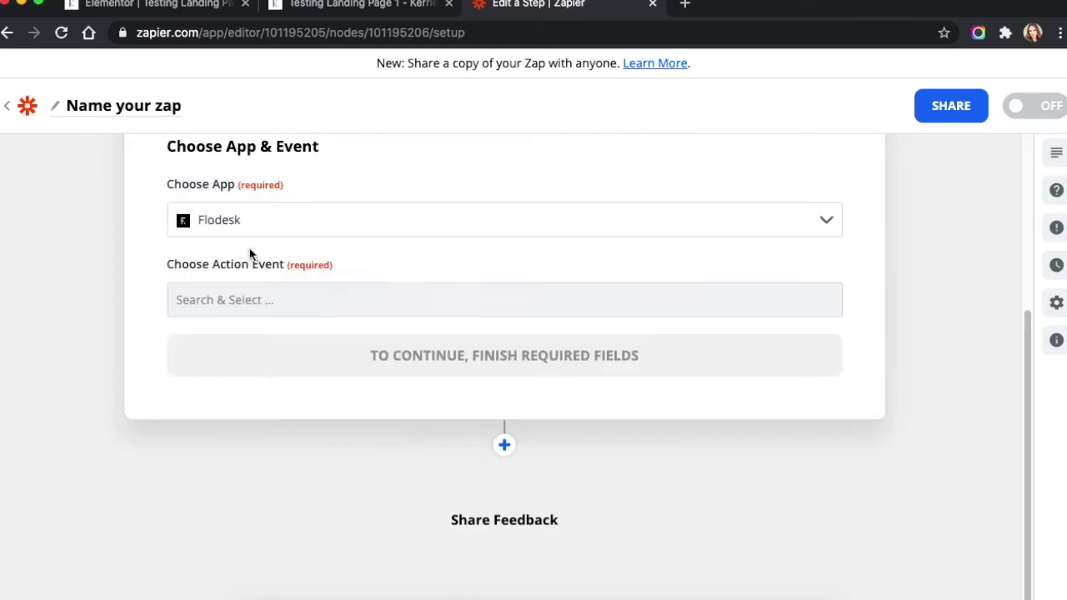
pyautogui.click(416, 298)
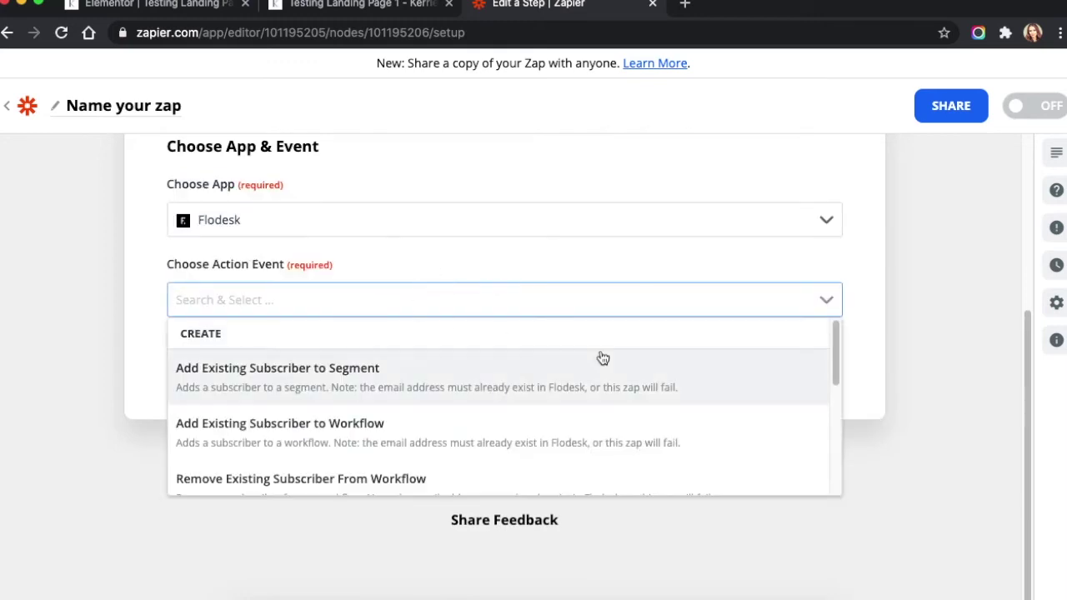
pyautogui.moveTo(834, 352); pyautogui.dragTo(835, 413)
pyautogui.click(302, 403)
pyautogui.click(364, 373)
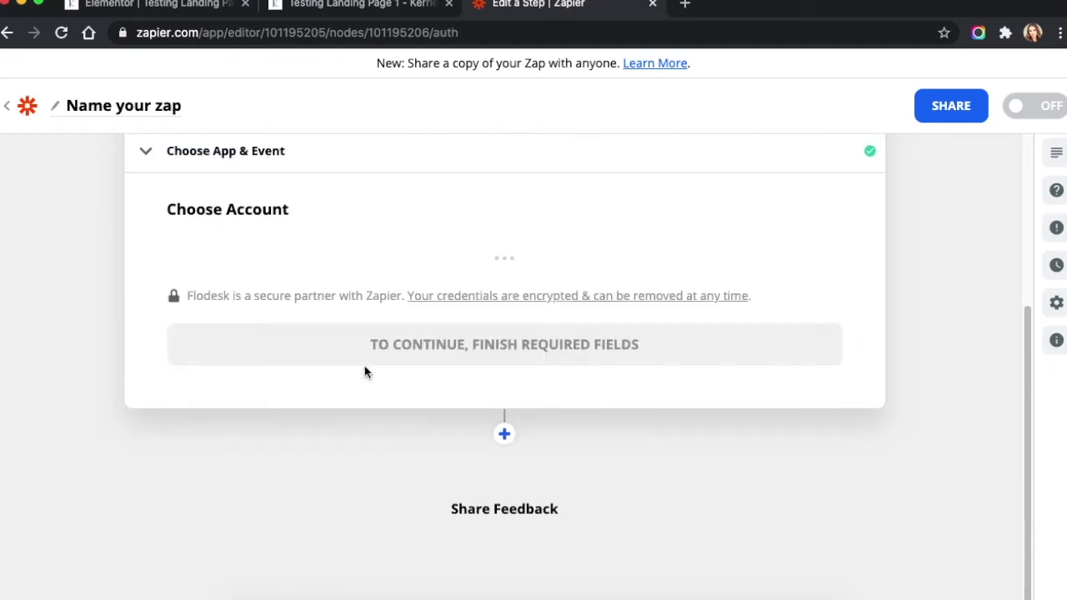
# Select the connected Flodesk account and continue to the subscriber fields
pyautogui.click(350, 260)
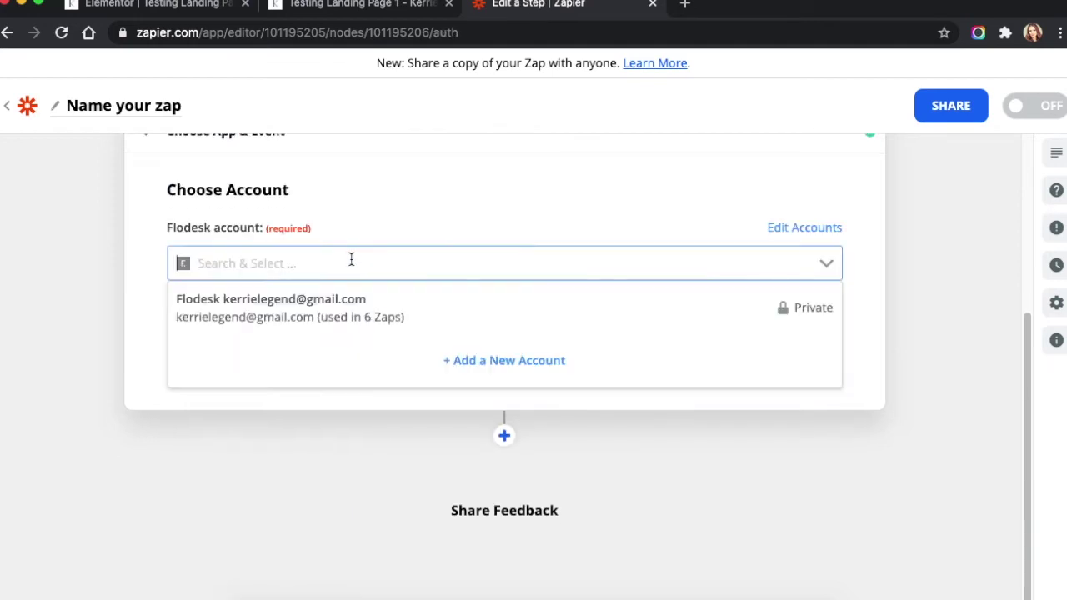
pyautogui.click(312, 300)
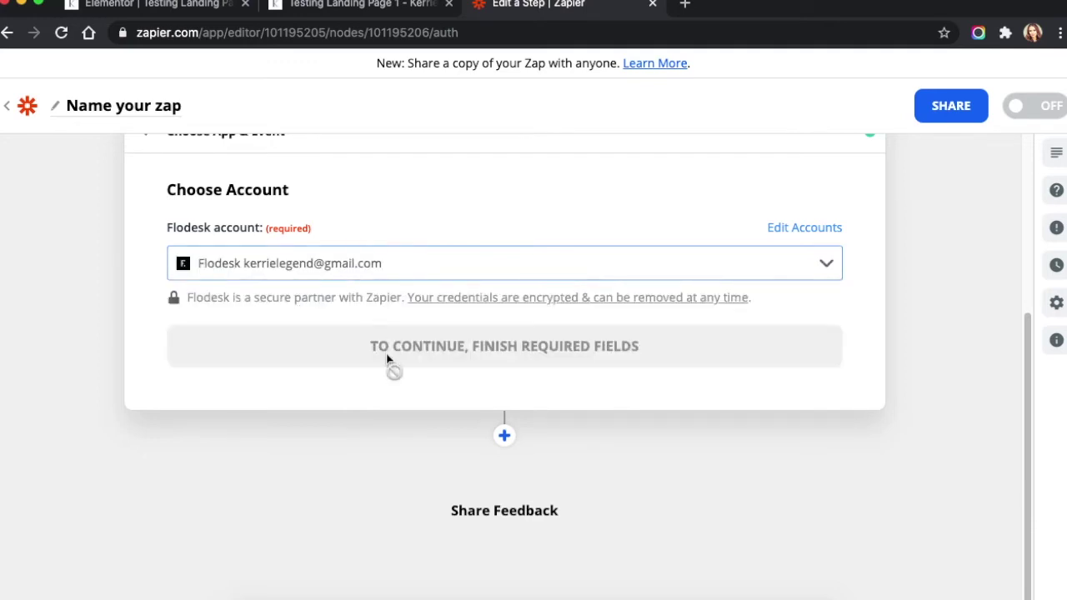
pyautogui.click(561, 355)
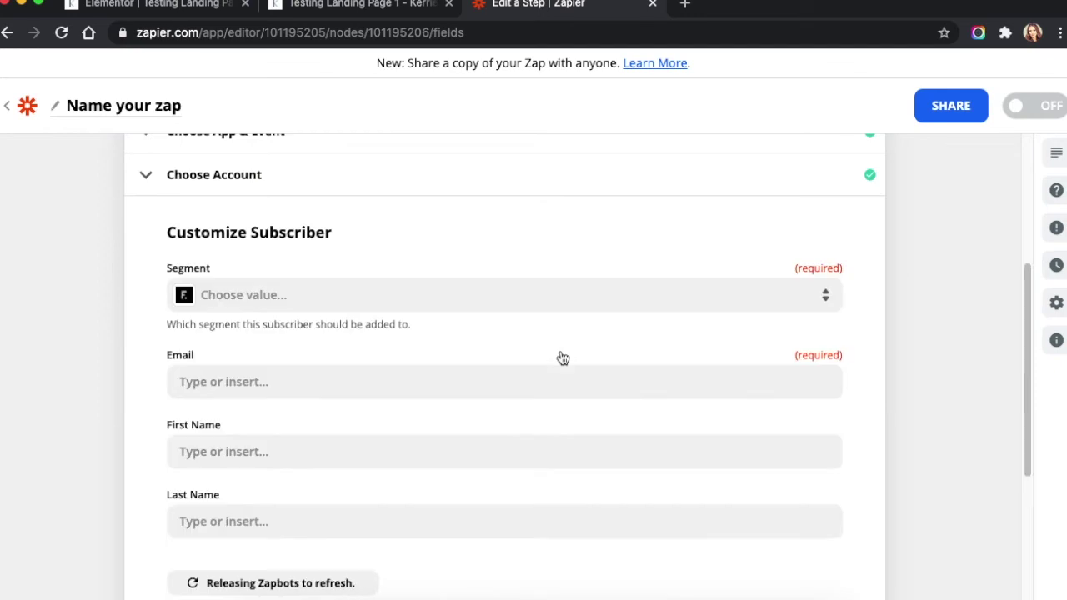
# Set the subscriber's Segment to Business
pyautogui.click(519, 307)
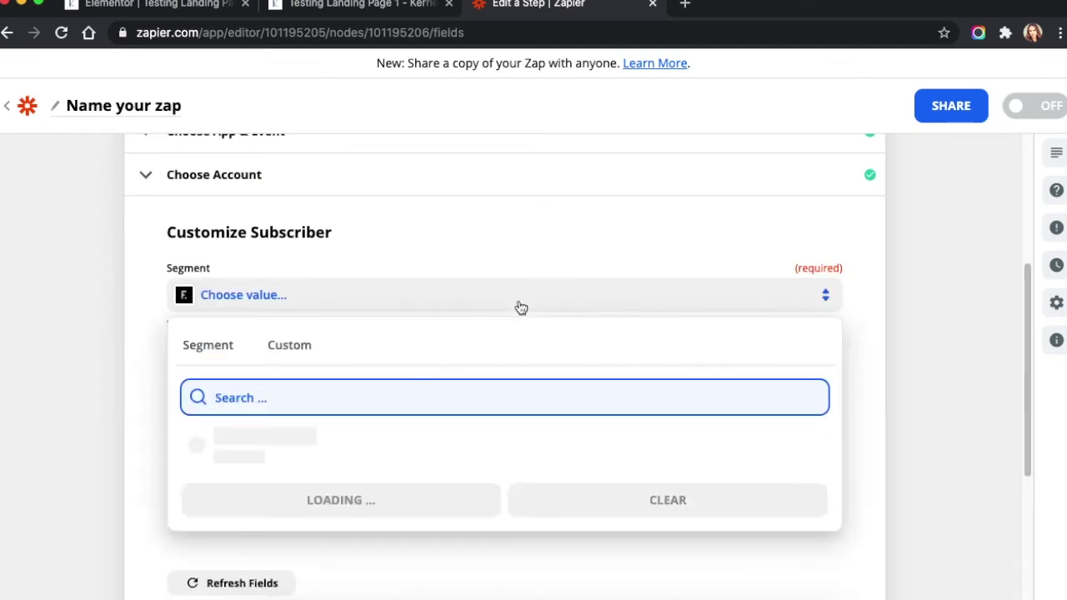
pyautogui.write('business')
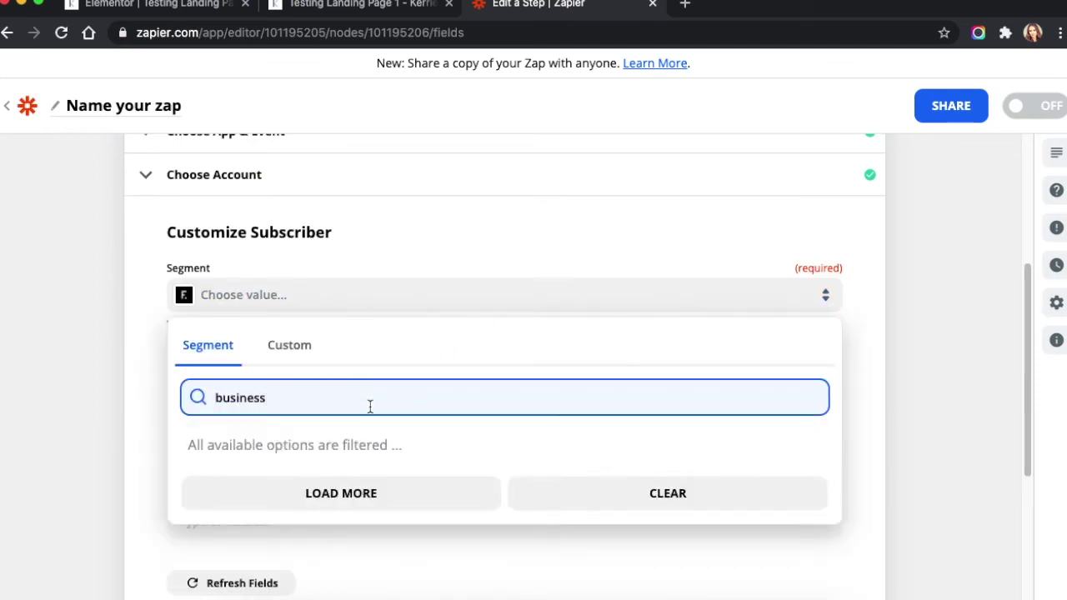
pyautogui.click(281, 401)
pyautogui.click(311, 493)
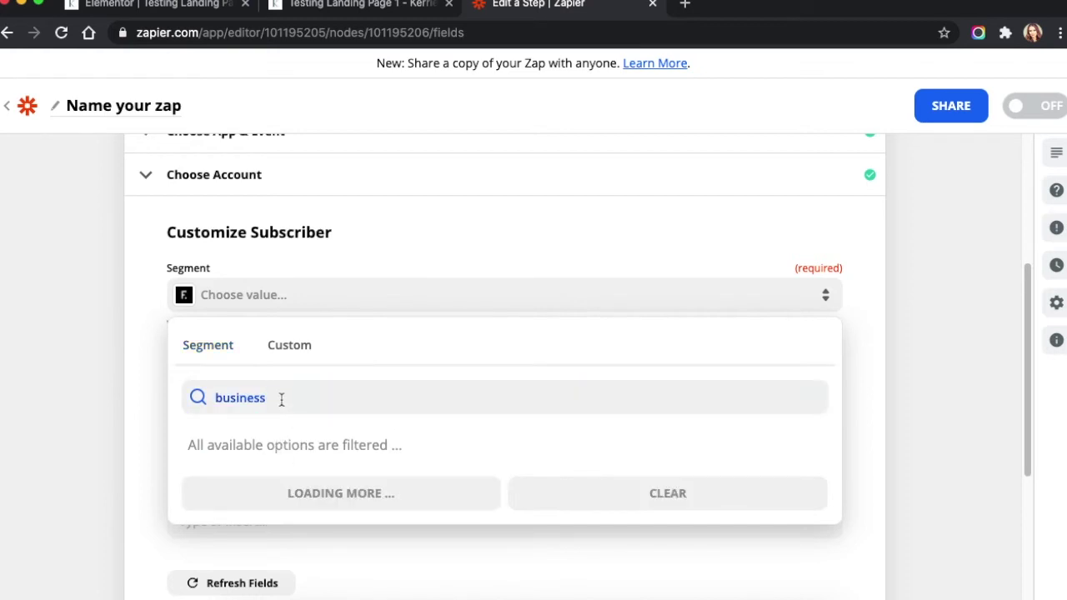
pyautogui.click(267, 439)
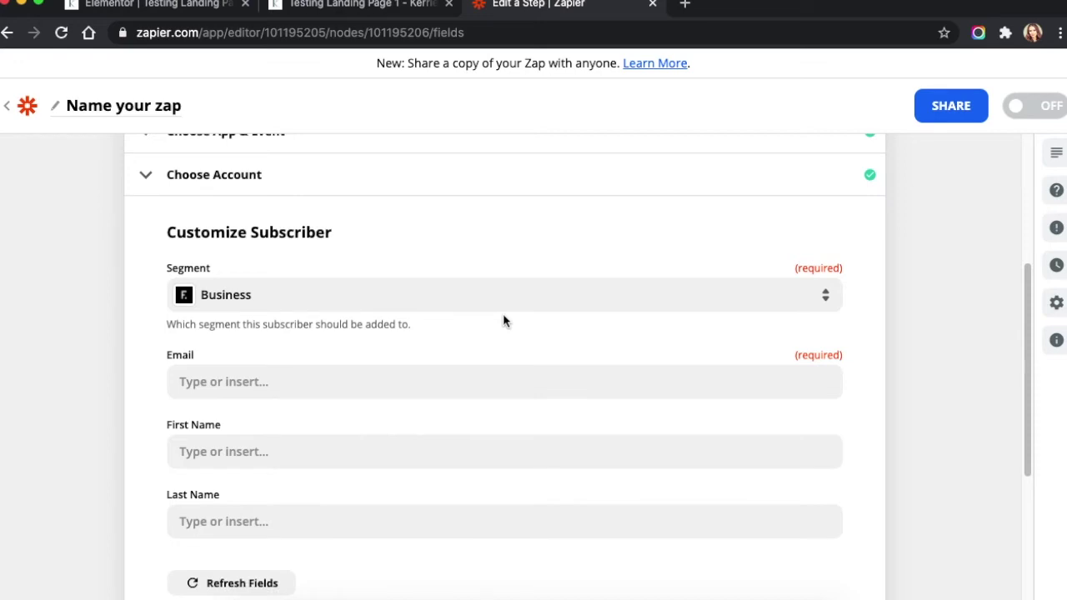
# Map the webhook's Fields[email][value] into the Email field
pyautogui.click(210, 382)
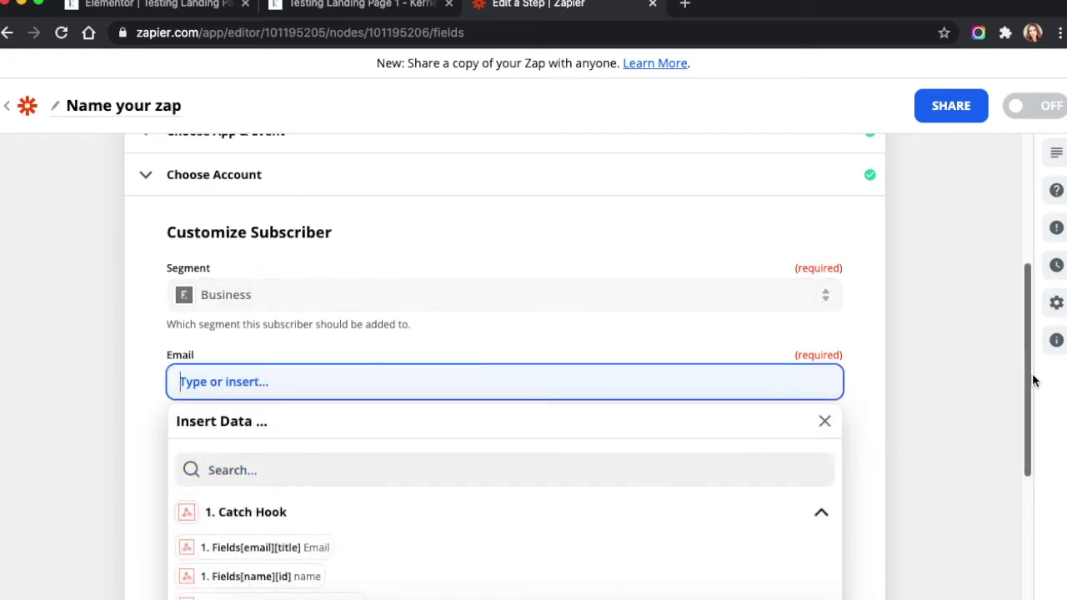
pyautogui.moveTo(1028, 374); pyautogui.dragTo(1037, 480)
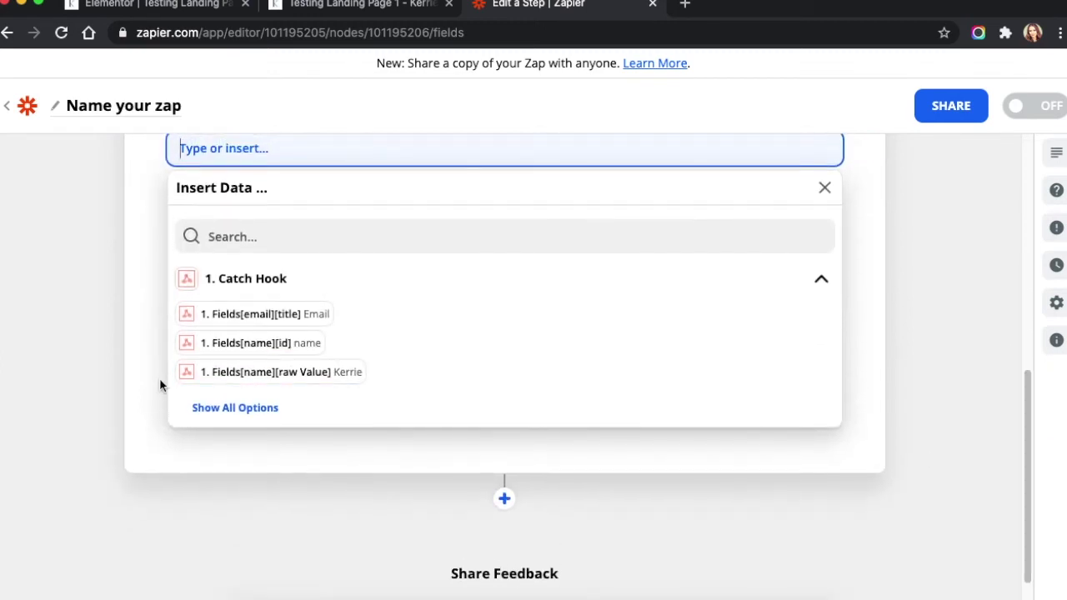
pyautogui.click(209, 406)
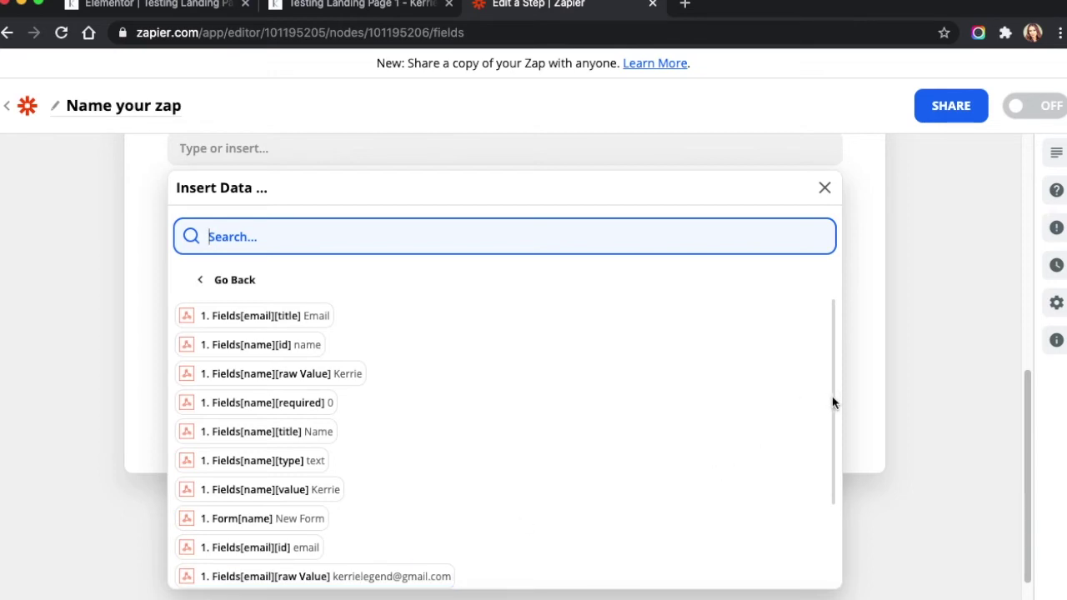
pyautogui.moveTo(829, 403); pyautogui.dragTo(827, 472)
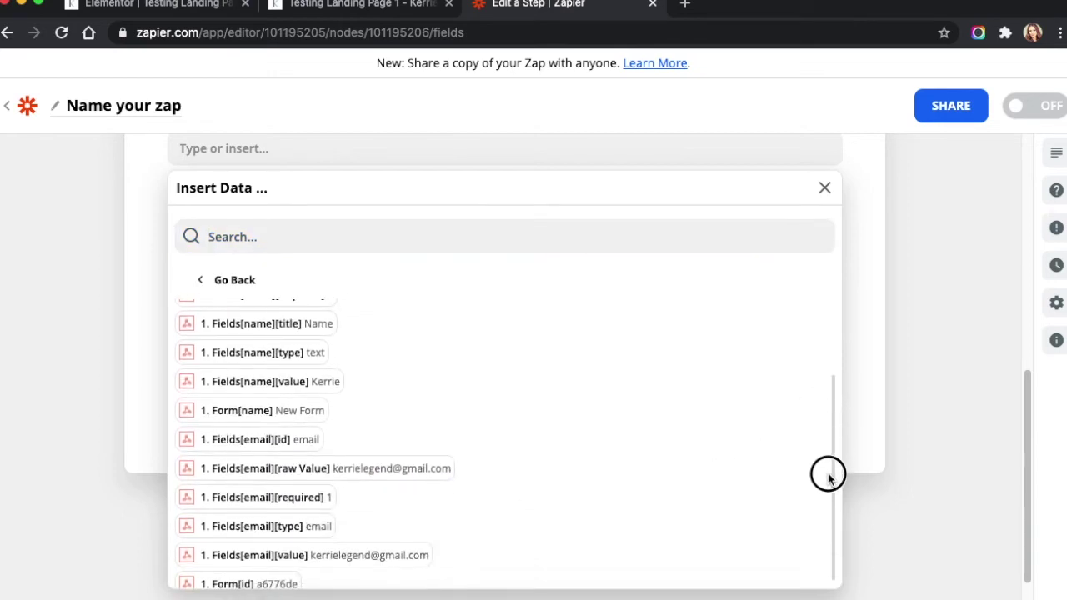
pyautogui.click(291, 564)
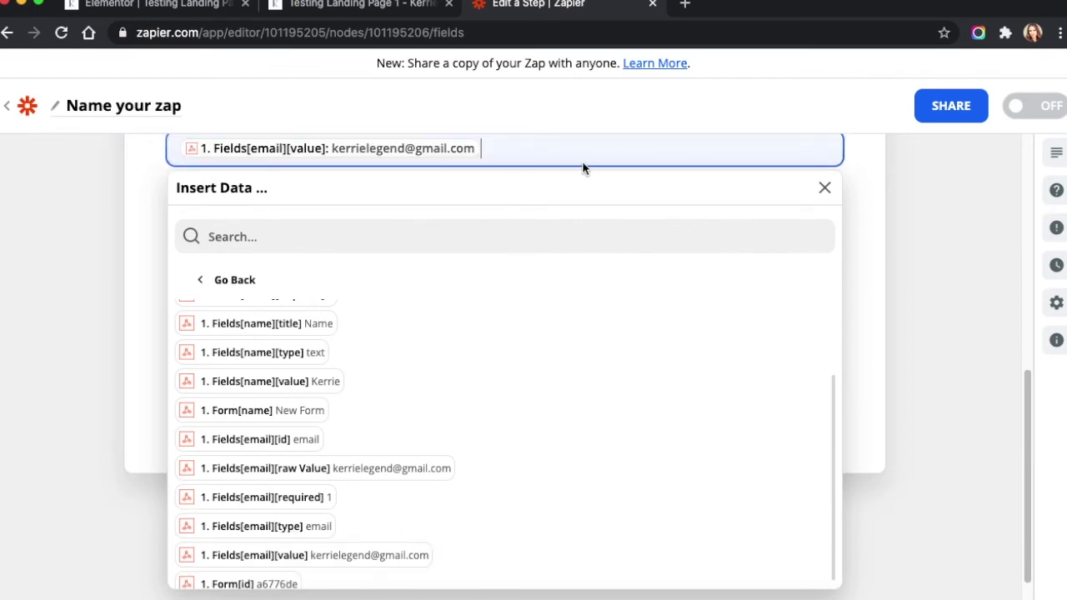
pyautogui.click(824, 188)
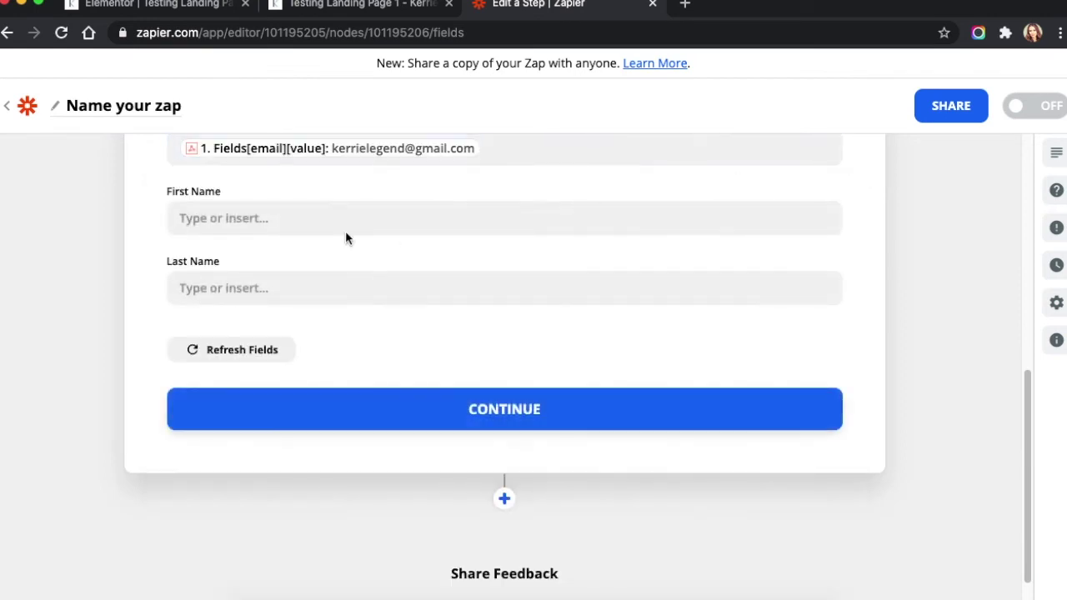
# Map Fields[name][value] into First Name, refresh the fields and continue
pyautogui.click(326, 217)
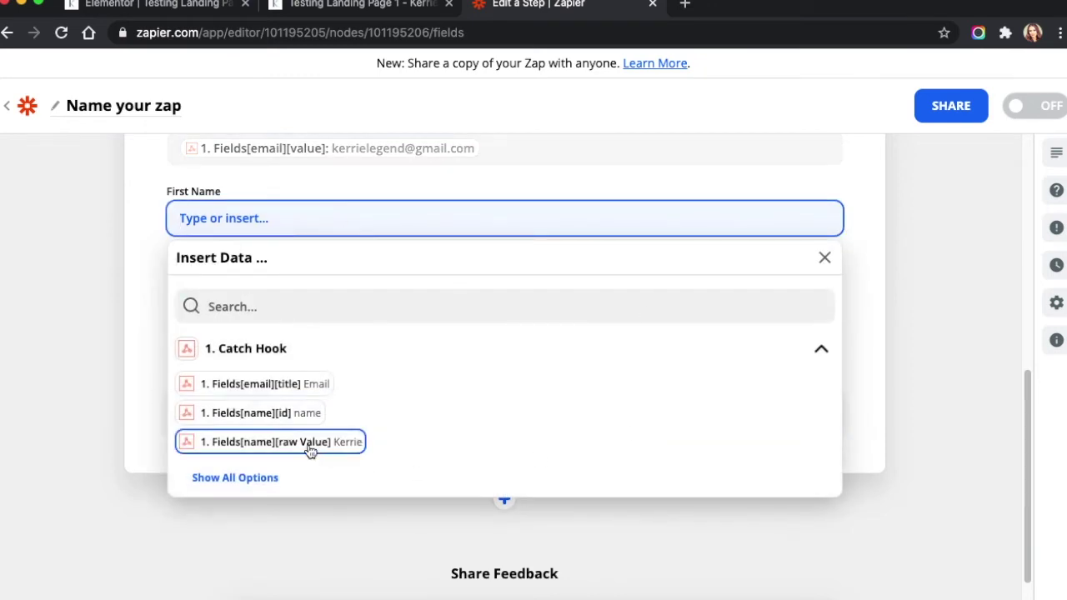
pyautogui.click(259, 477)
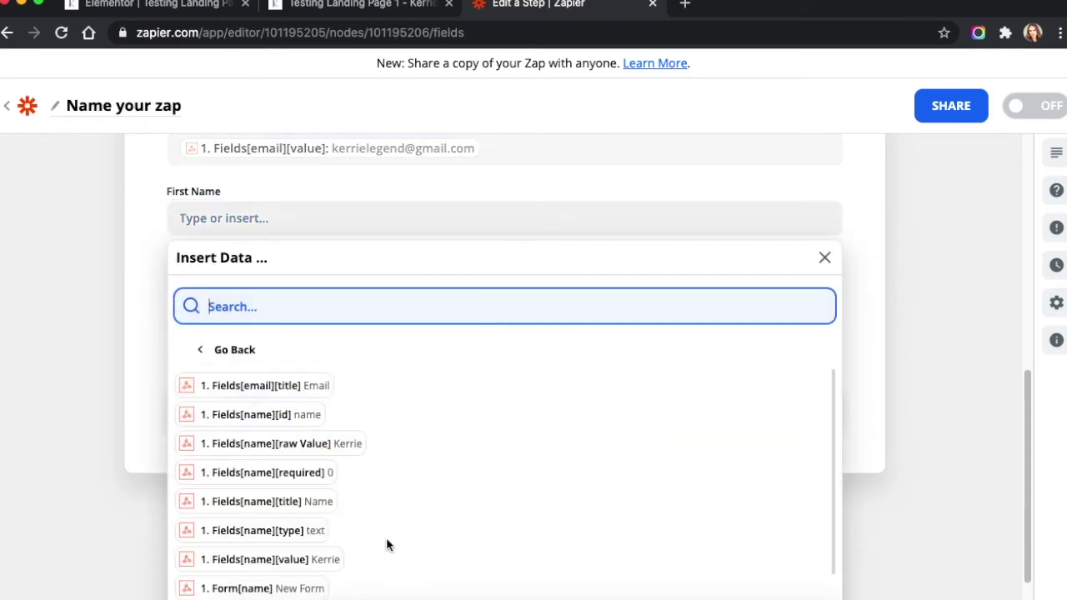
pyautogui.click(283, 560)
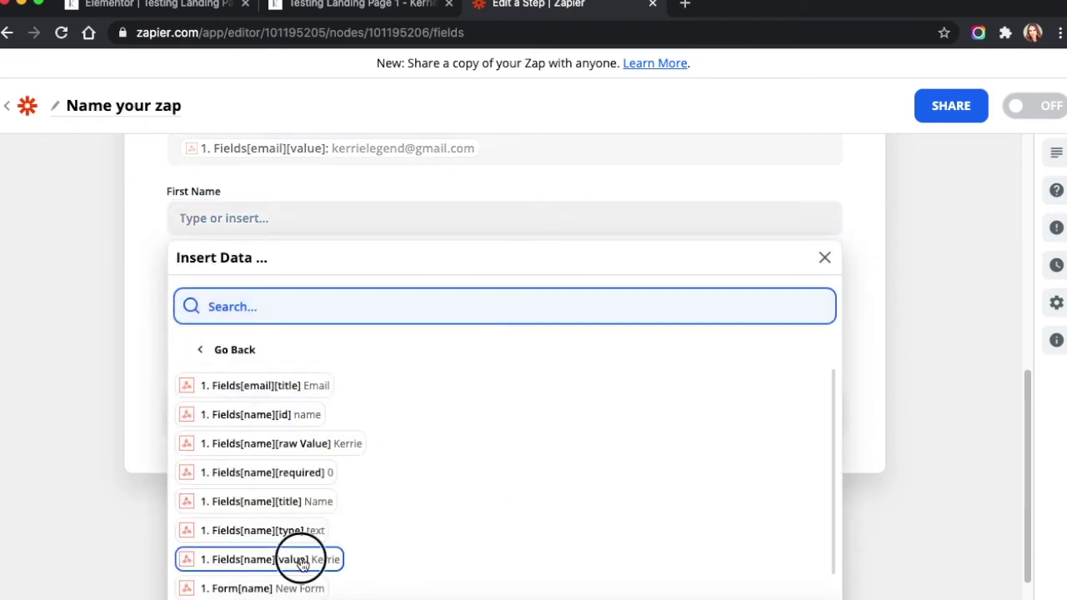
pyautogui.click(156, 261)
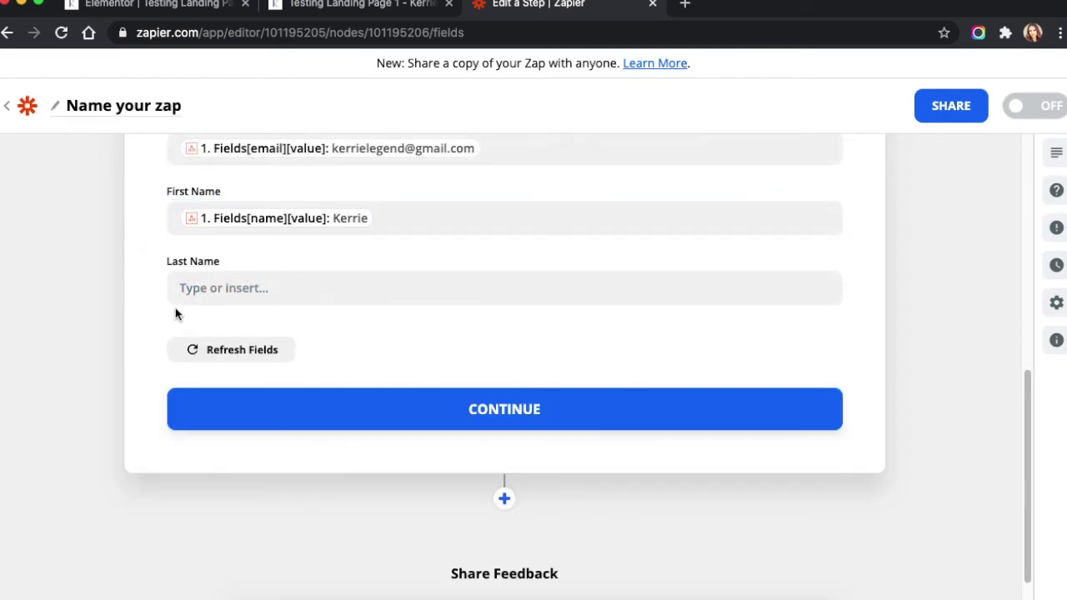
pyautogui.click(260, 356)
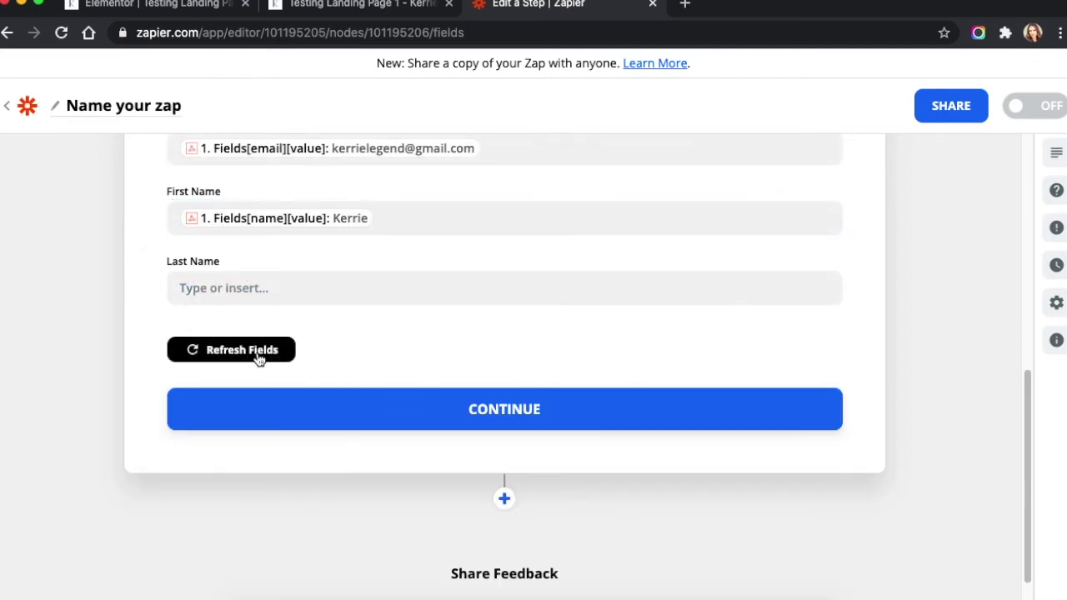
pyautogui.click(445, 417)
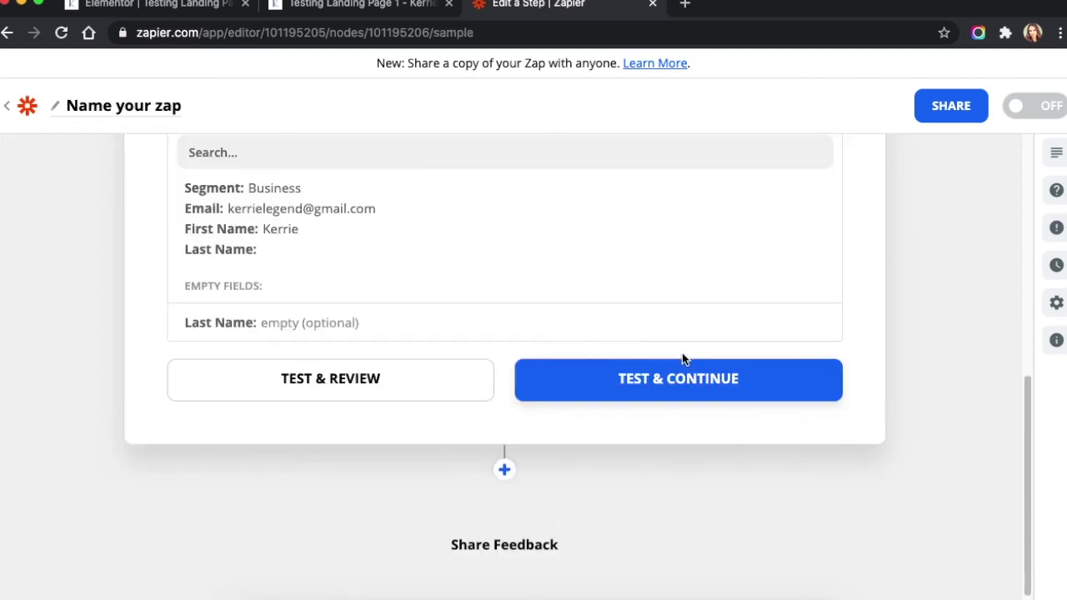
# Send a test subscriber to Flodesk, turn the Zap on, and dismiss the share-a-copy prompt
pyautogui.click(666, 392)
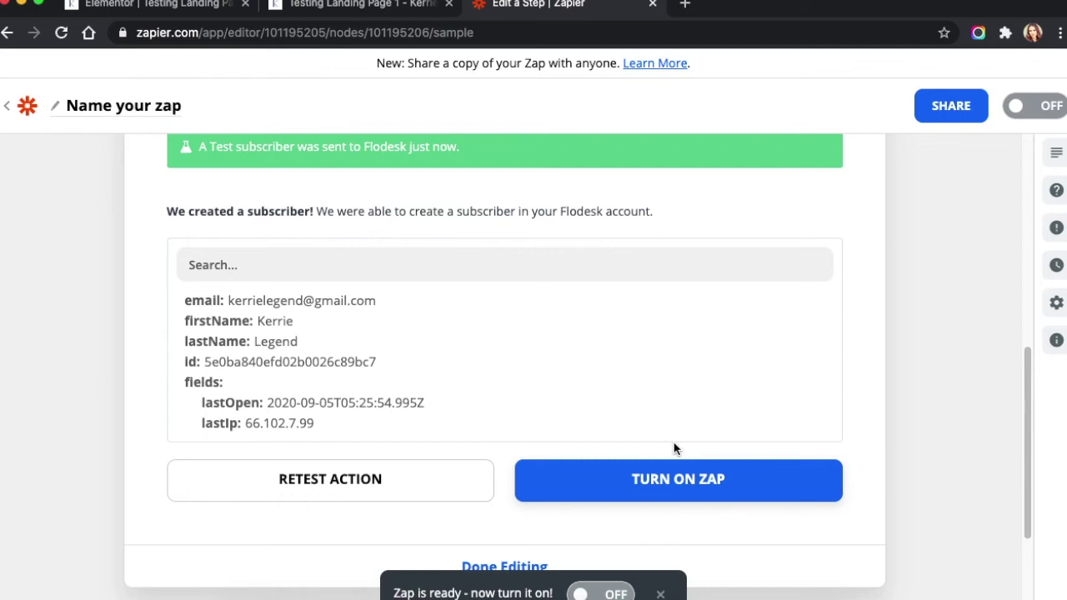
pyautogui.click(657, 488)
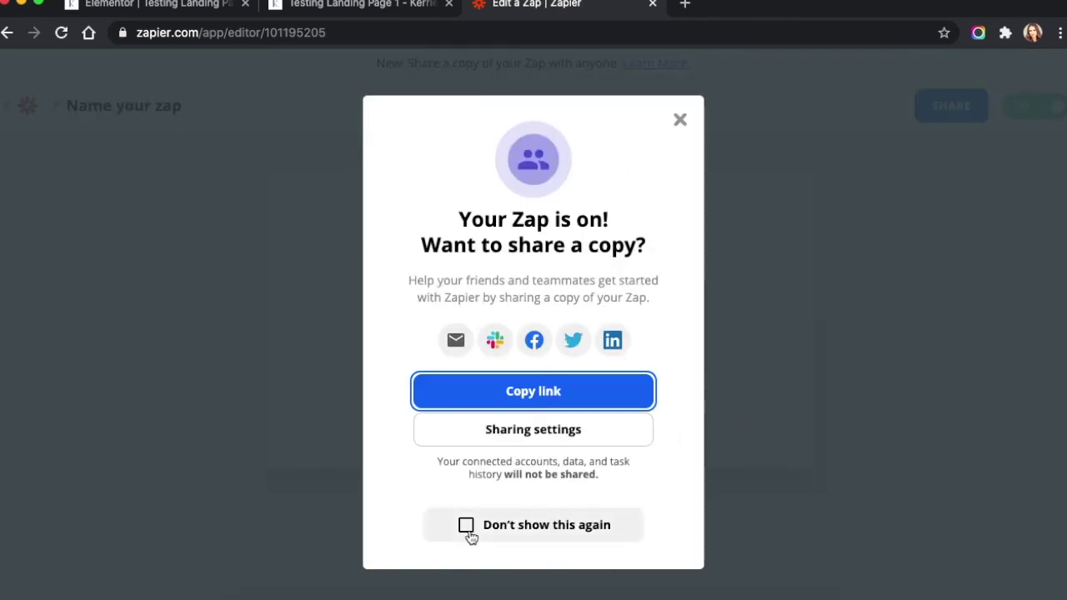
pyautogui.click(467, 532)
pyautogui.click(681, 121)
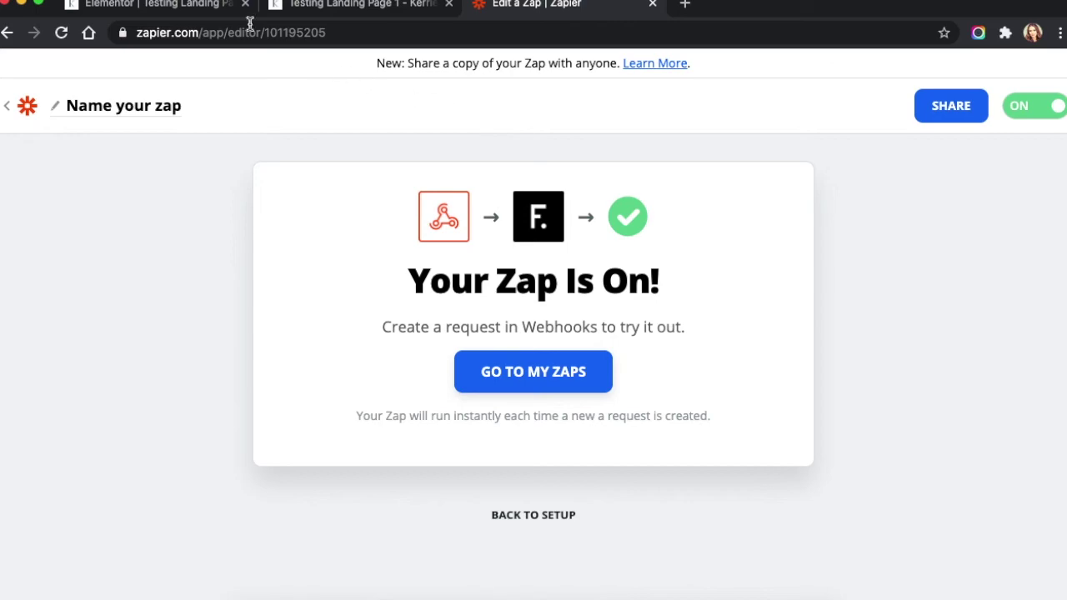
# Go back through the Elementor editor to the live Testing Landing Page 1, where the form shows it was sent successfully
pyautogui.click(192, 5)
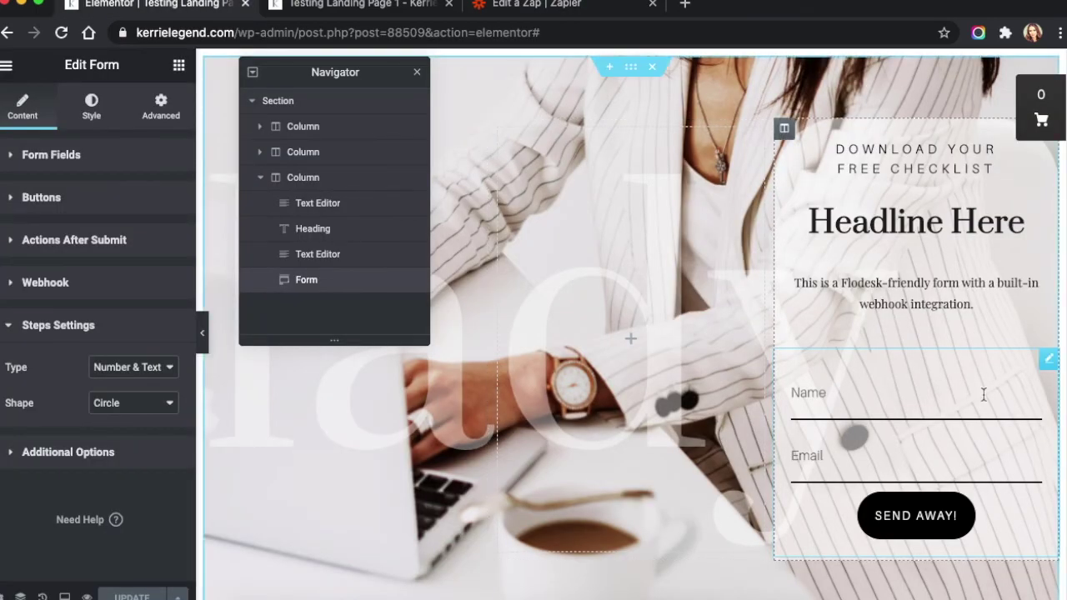
pyautogui.click(298, 7)
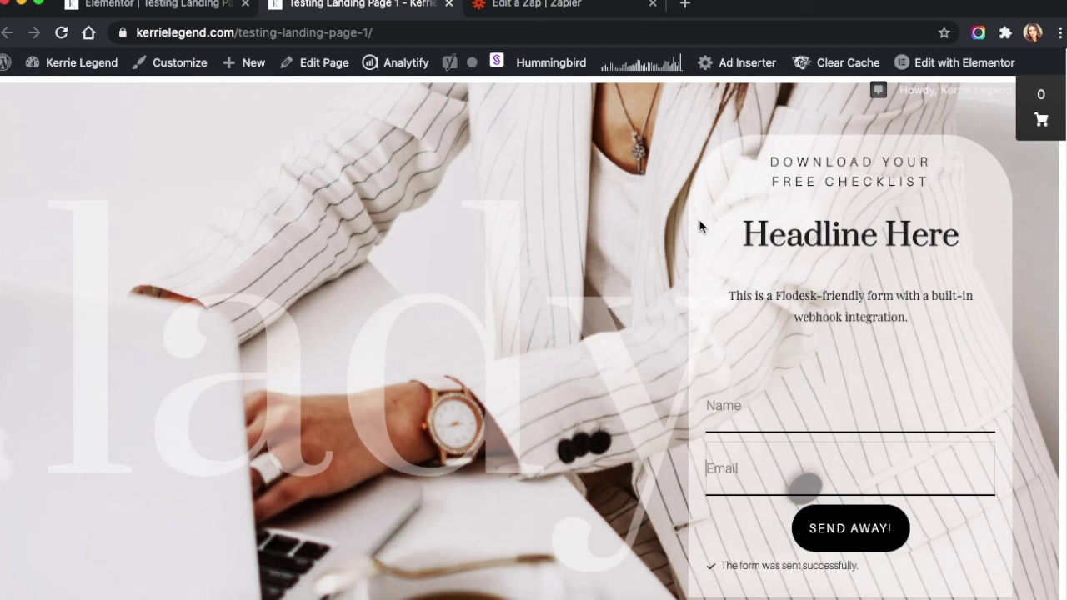
pyautogui.click(524, 5)
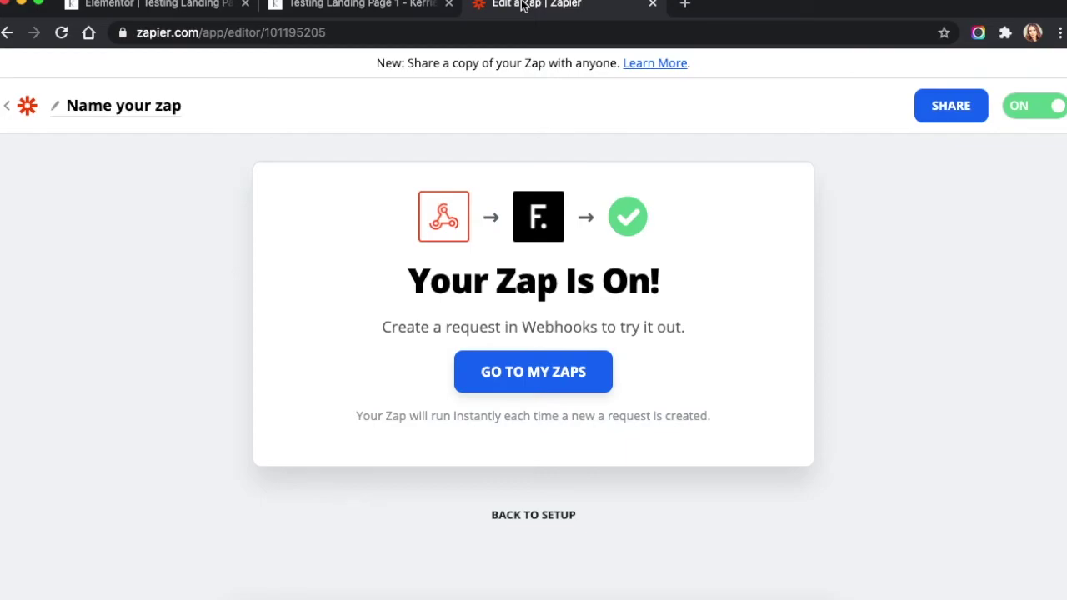
pyautogui.click(340, 6)
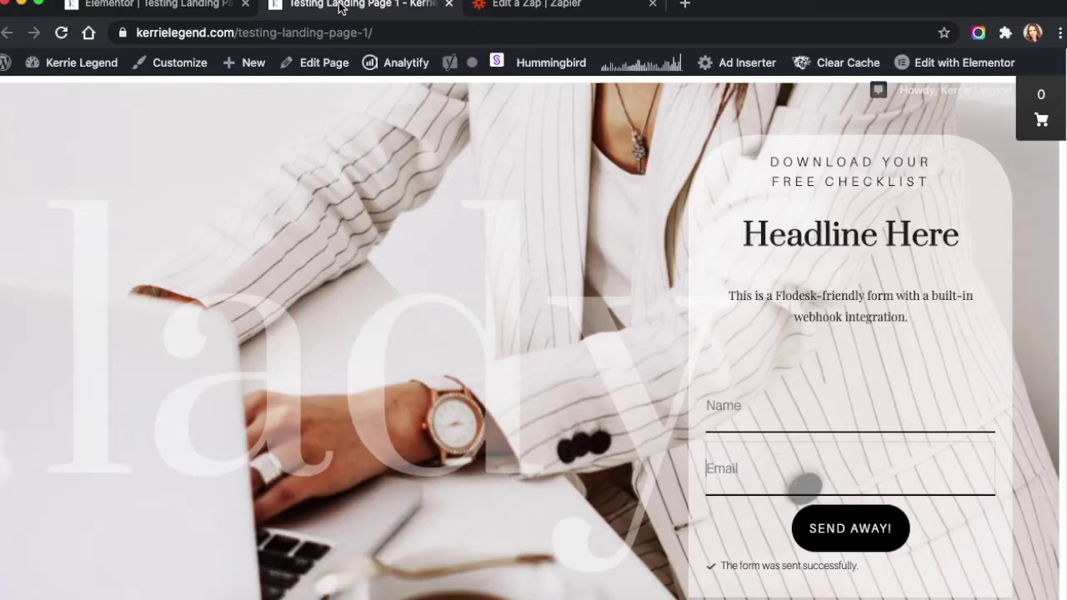